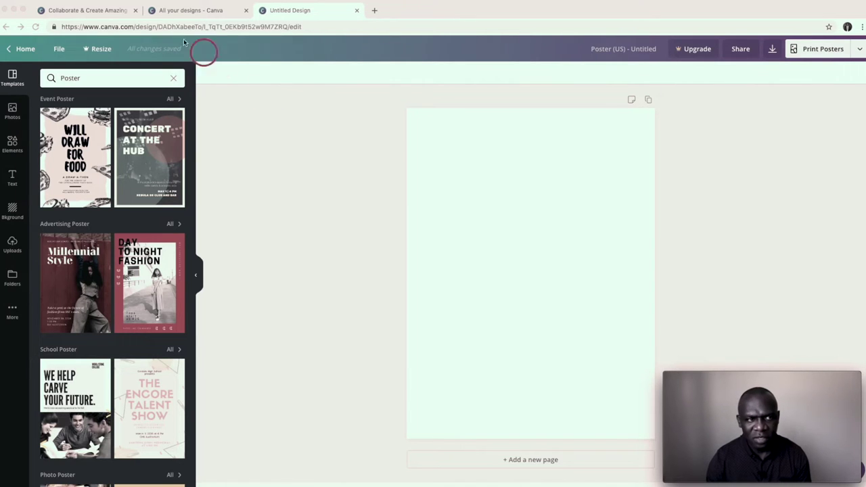
- Glance at the Canva homepage and saved designs, then return to the blank poster
{"action": "left_click", "coordinate": [103, 10]}
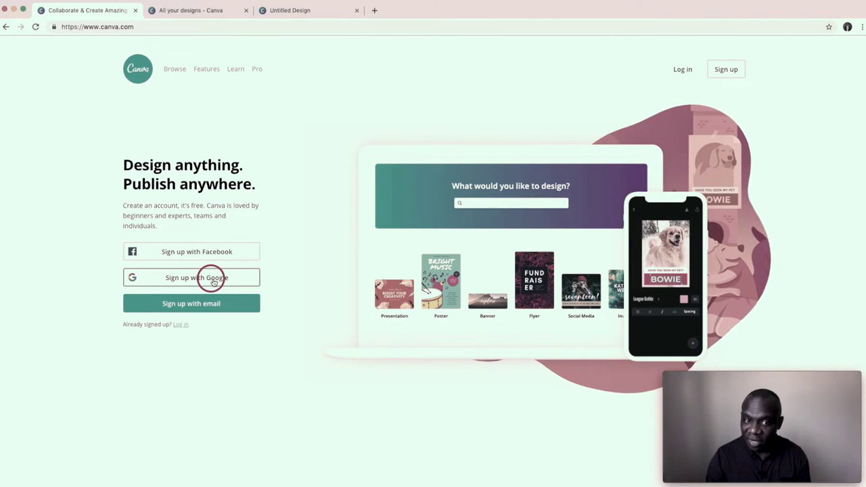
{"action": "left_click", "coordinate": [197, 11]}
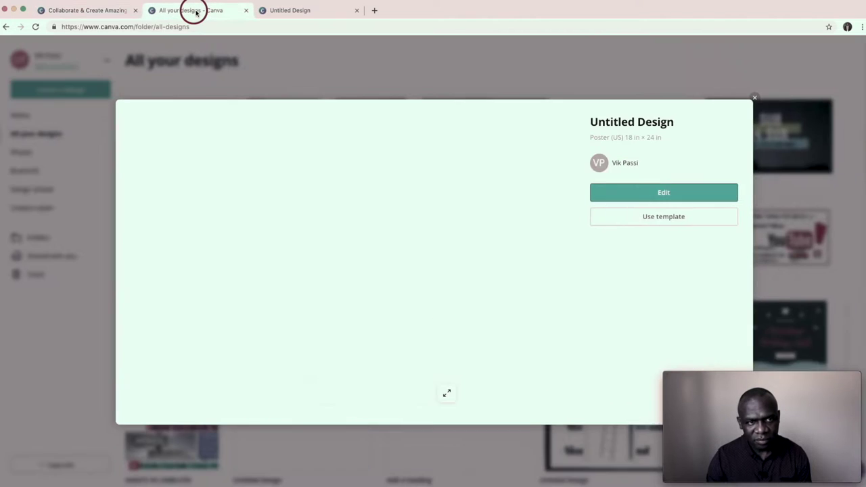
{"action": "left_click", "coordinate": [288, 11]}
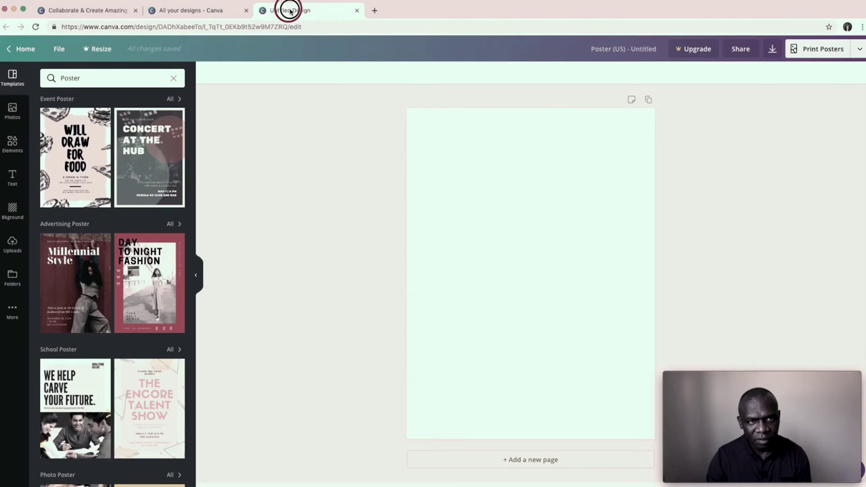
- Add the lakeside mountain photo from Uploads and stretch it edge to edge over the page
{"action": "left_click", "coordinate": [12, 248]}
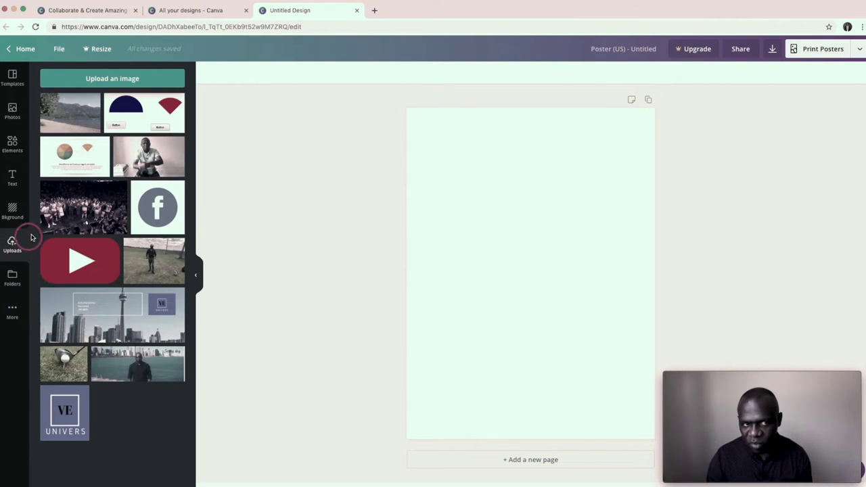
{"action": "left_click", "coordinate": [105, 80]}
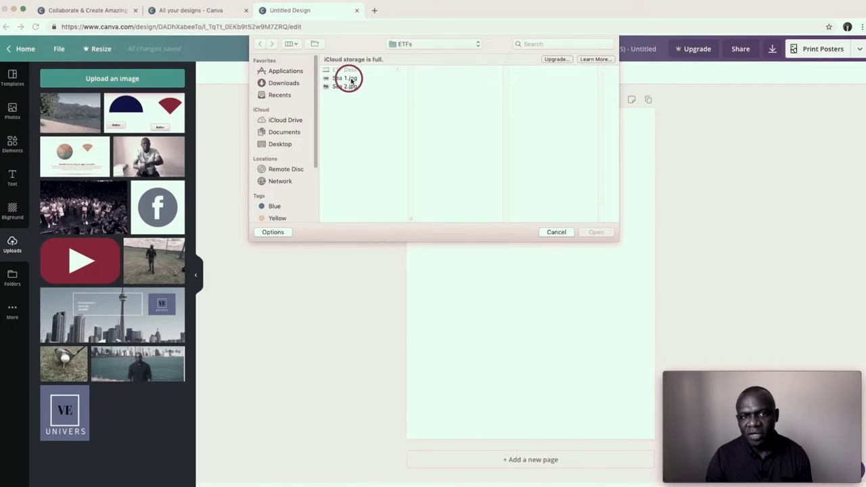
{"action": "left_click", "coordinate": [557, 234]}
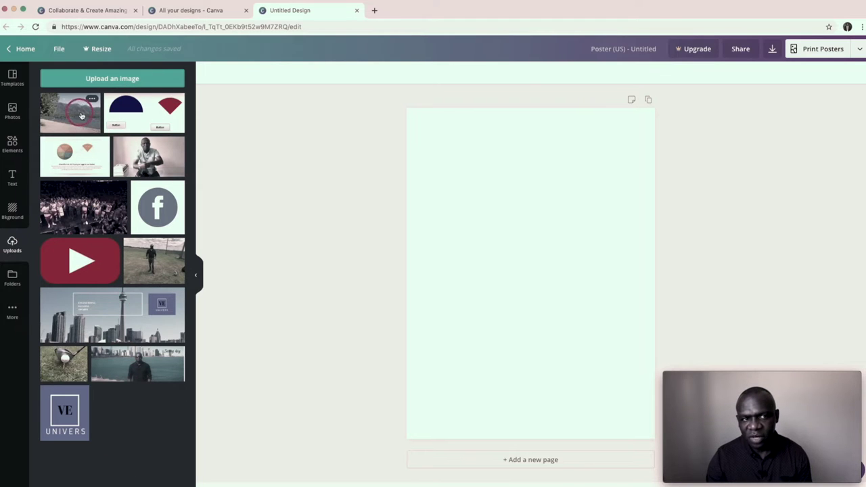
{"action": "left_click", "coordinate": [79, 113]}
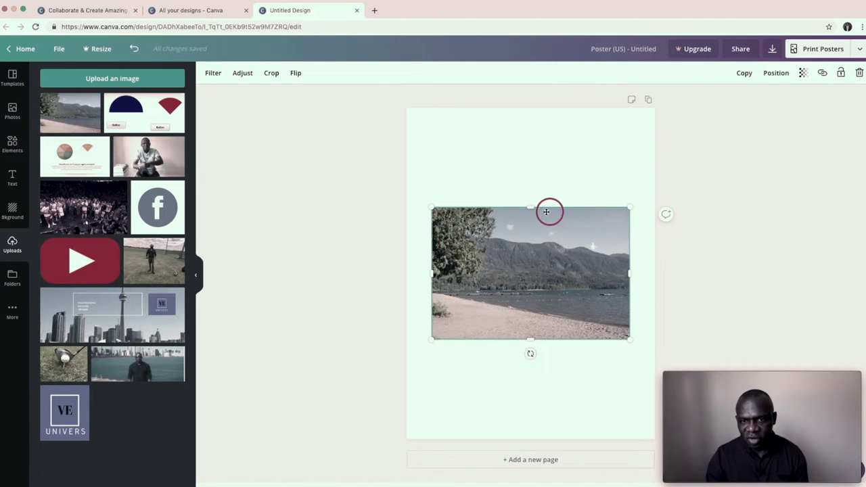
{"action": "left_click_drag", "start_coordinate": [530, 343], "coordinate": [543, 440]}
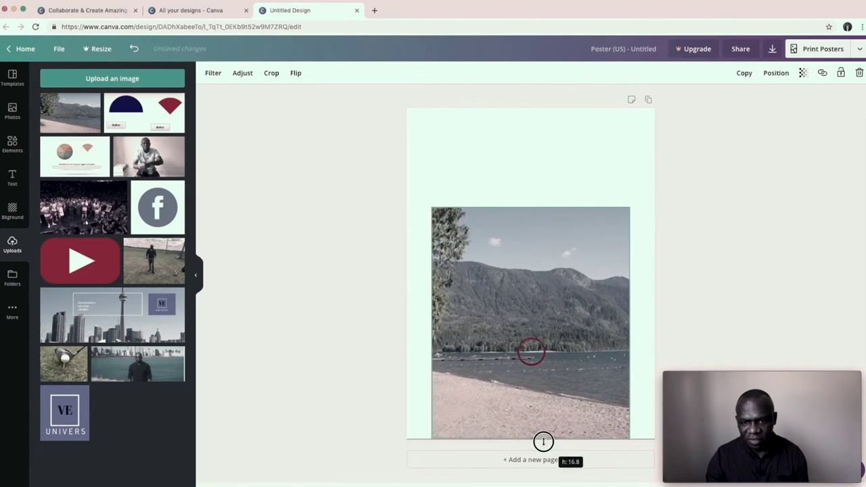
{"action": "left_click_drag", "start_coordinate": [529, 205], "coordinate": [535, 107]}
{"action": "left_click_drag", "start_coordinate": [433, 273], "coordinate": [407, 273]}
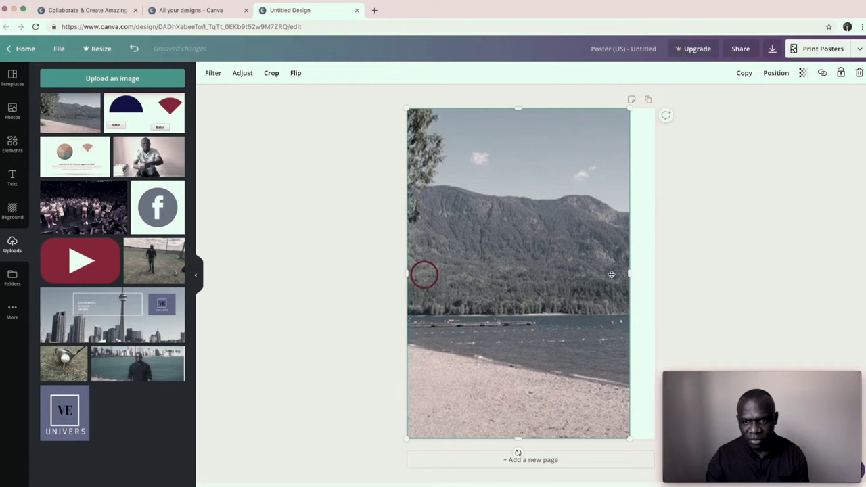
{"action": "left_click_drag", "start_coordinate": [629, 276], "coordinate": [654, 273]}
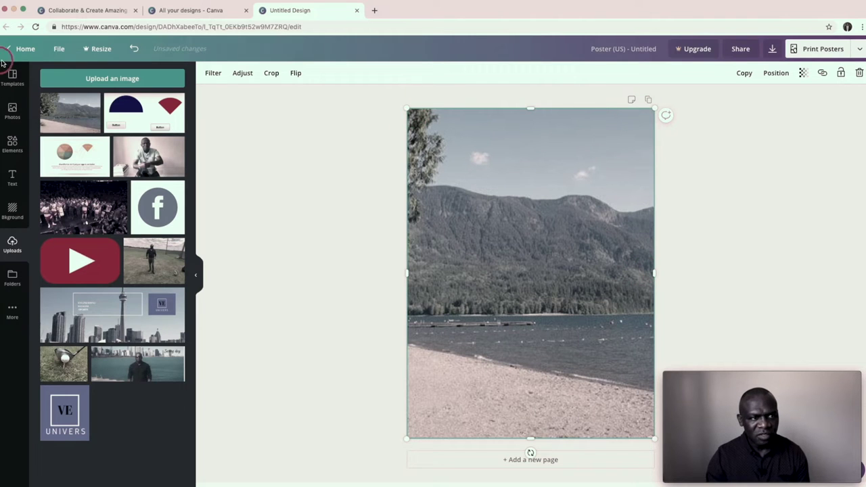
{"action": "left_click", "coordinate": [12, 177]}
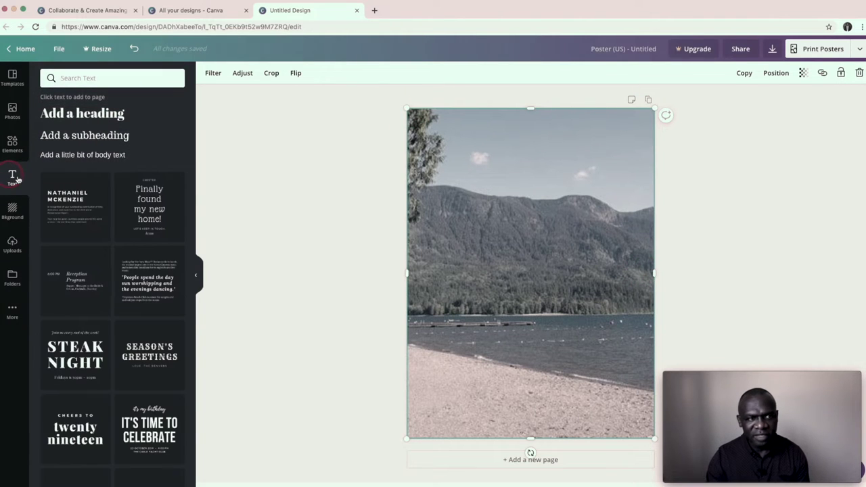
- Add a heading text box, enlarge it to size 106 and move it near the top
{"action": "left_click", "coordinate": [68, 114]}
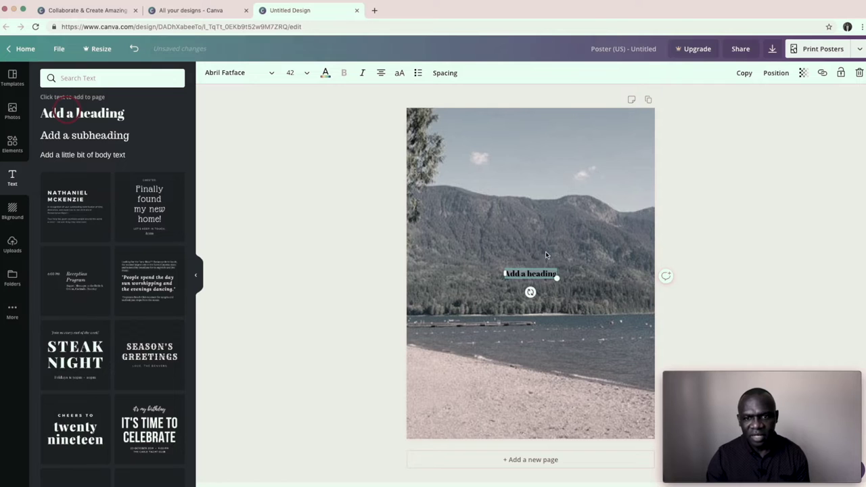
{"action": "left_click_drag", "start_coordinate": [554, 279], "coordinate": [606, 332]}
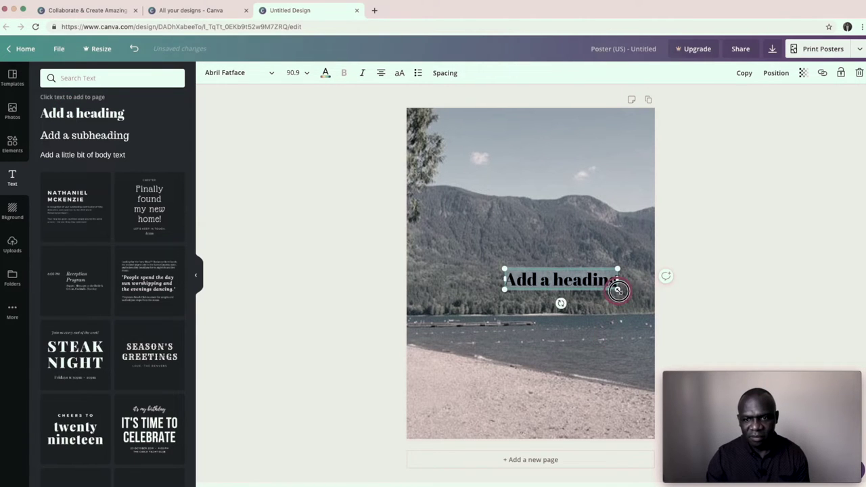
{"action": "left_click_drag", "start_coordinate": [617, 291], "coordinate": [616, 141]}
{"action": "left_click", "coordinate": [583, 308]}
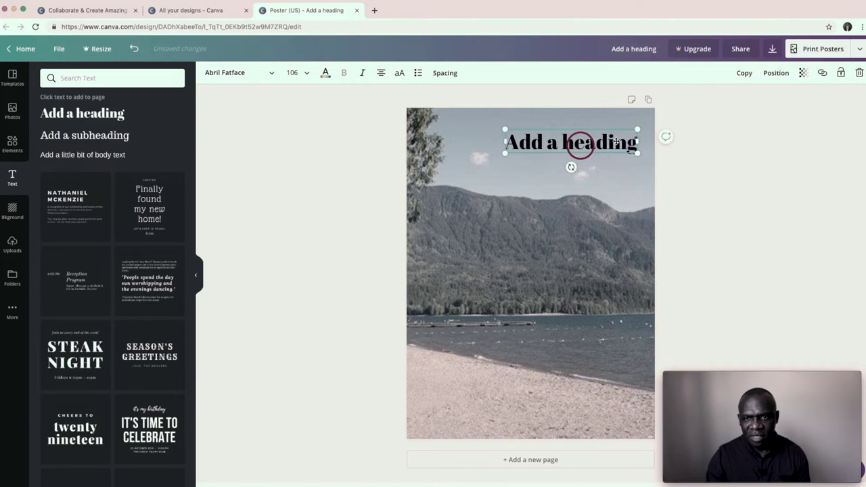
- Replace the placeholder with 'Season's Greeting' and widen it to fit one line
{"action": "key", "text": "BackSpace"}
{"action": "key", "text": "BackSpace"}
{"action": "key", "text": "BackSpace"}
{"action": "key", "text": "BackSpace"}
{"action": "key", "text": "BackSpace"}
{"action": "key", "text": "BackSpace"}
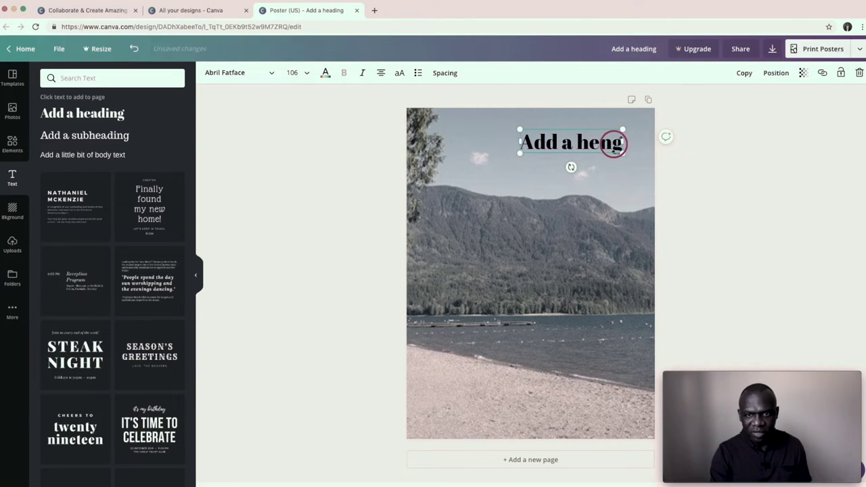
{"action": "key", "text": "BackSpace"}
{"action": "key", "text": "BackSpace"}
{"action": "key", "text": "BackSpace"}
{"action": "key", "text": "BackSpace"}
{"action": "key", "text": "BackSpace"}
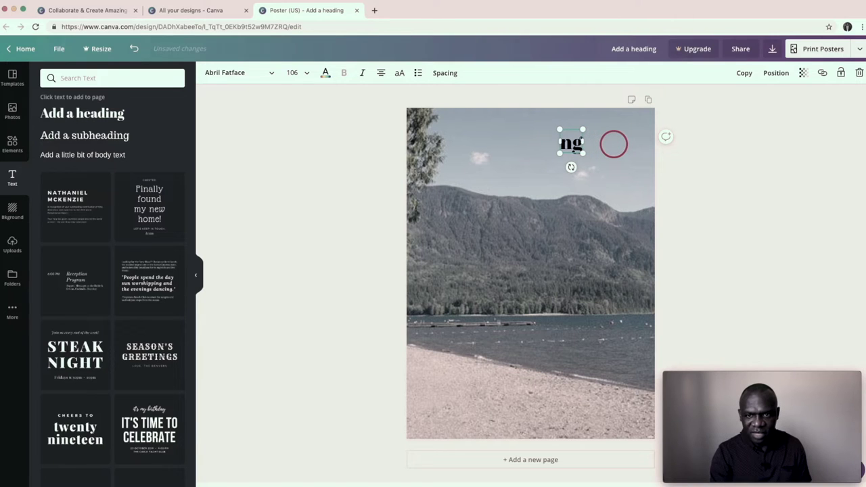
{"action": "type", "text": "S"}
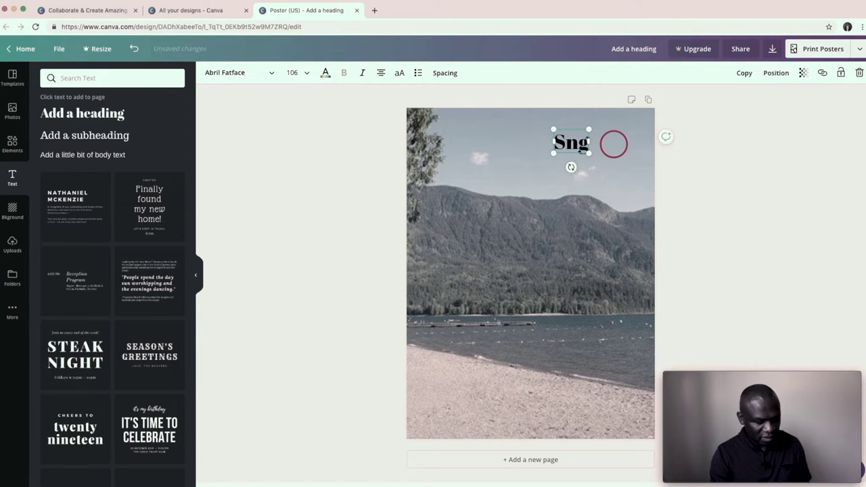
{"action": "type", "text": "eason"}
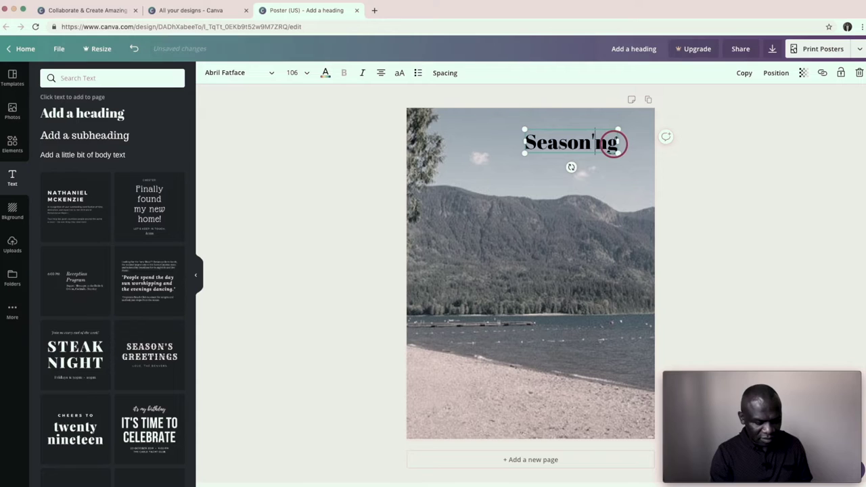
{"action": "type", "text": "'s"}
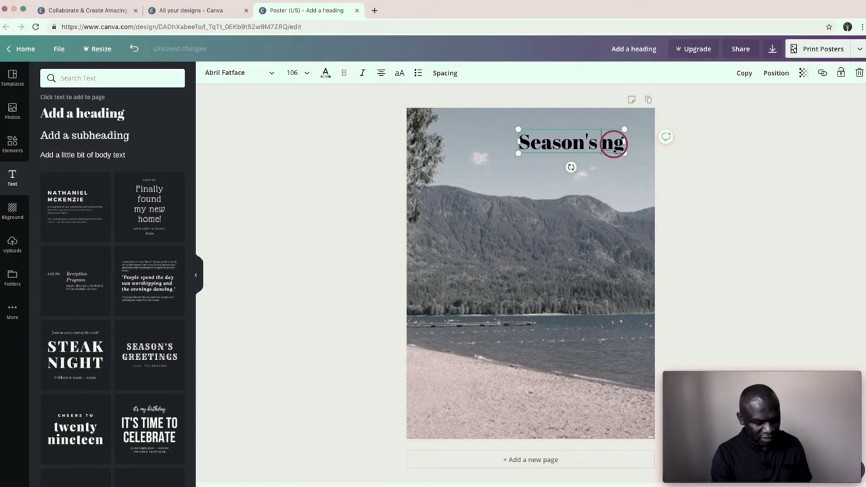
{"action": "type", "text": " Gre"}
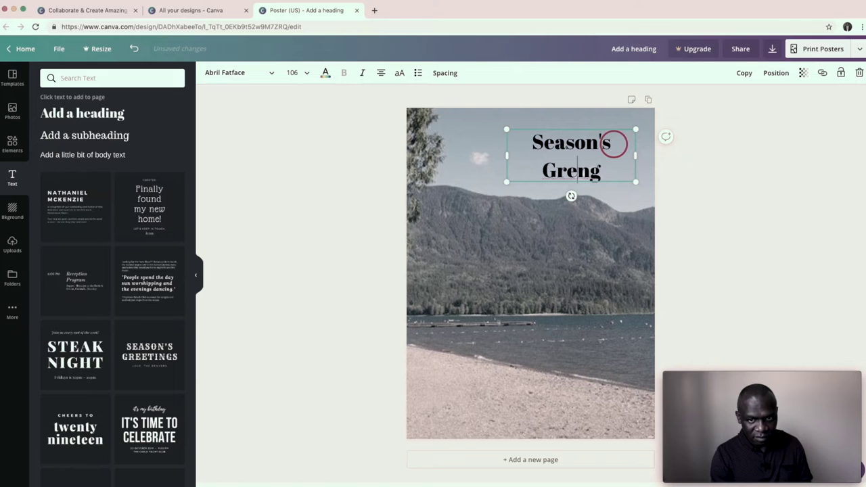
{"action": "type", "text": "etin"}
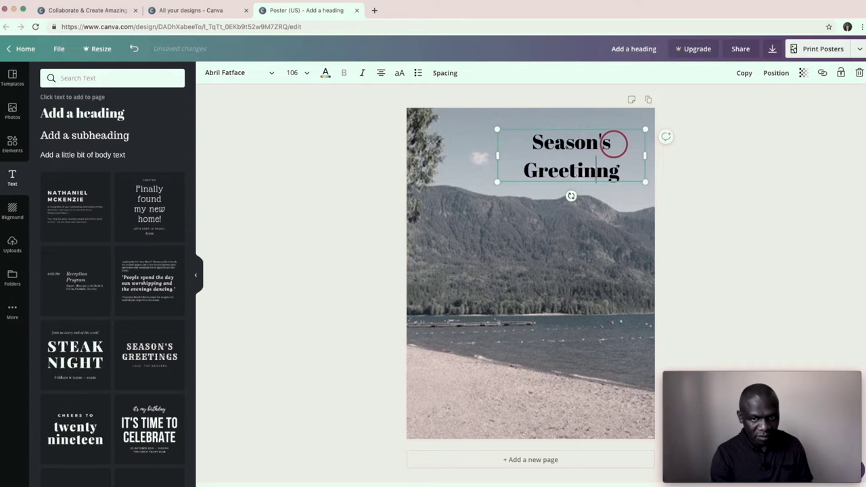
{"action": "key", "text": "BackSpace"}
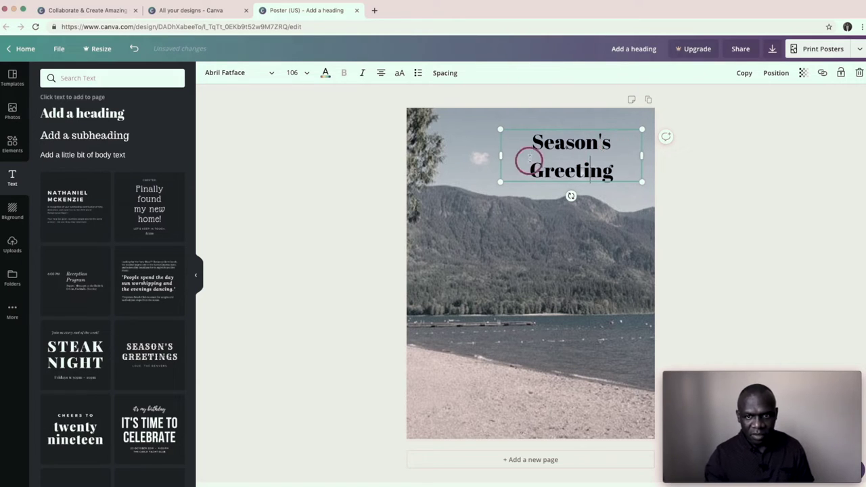
{"action": "left_click_drag", "start_coordinate": [501, 155], "coordinate": [468, 154]}
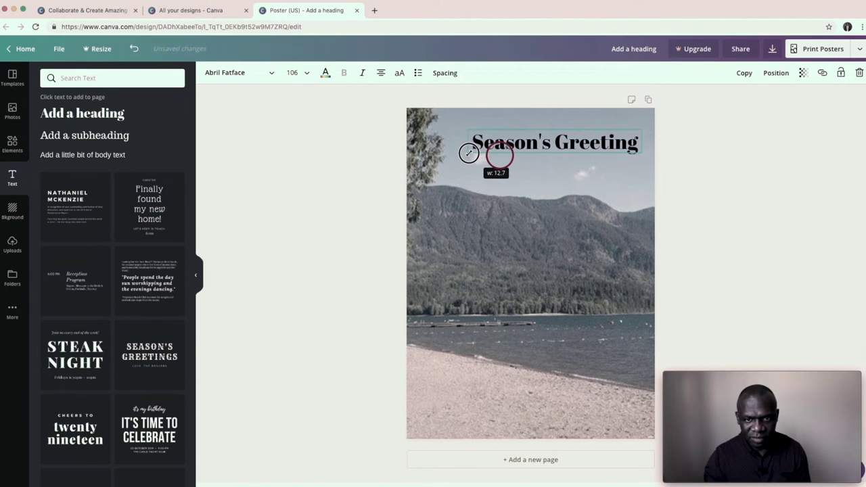
- Finish widening the heading and centre it near the top of the poster
{"action": "left_click", "coordinate": [557, 144]}
{"action": "left_click", "coordinate": [652, 116]}
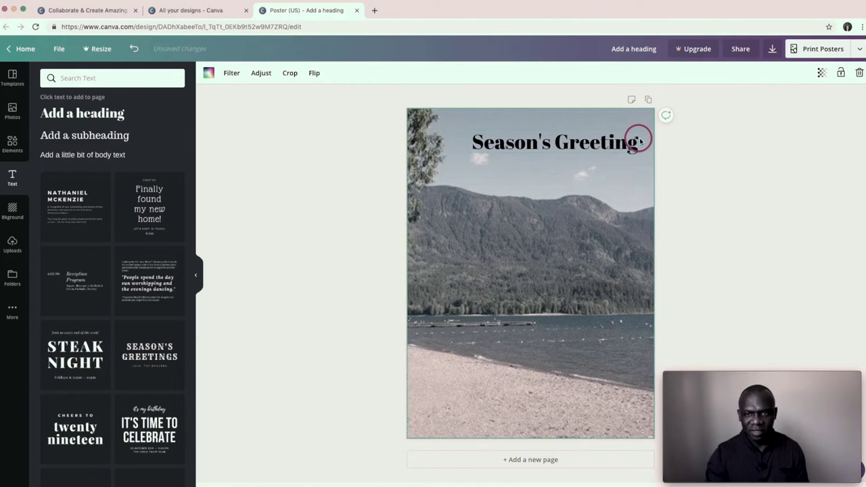
{"action": "left_click", "coordinate": [637, 140]}
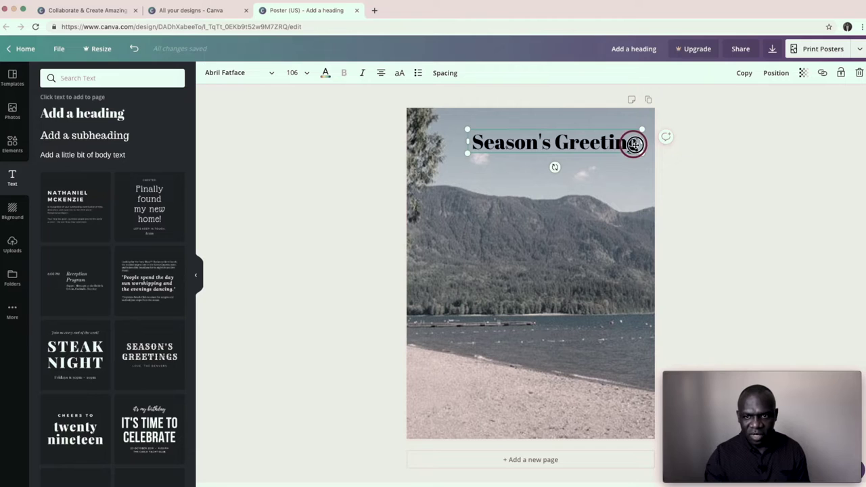
{"action": "mouse_move", "coordinate": [636, 144]}
{"action": "left_mouse_down"}
{"action": "mouse_move", "coordinate": [604, 139]}
{"action": "mouse_move", "coordinate": [642, 137]}
{"action": "left_mouse_up"}
- Make the word 'Season's' in the heading italic
{"action": "left_click", "coordinate": [584, 135]}
{"action": "left_click", "coordinate": [340, 78]}
{"action": "left_click", "coordinate": [558, 131]}
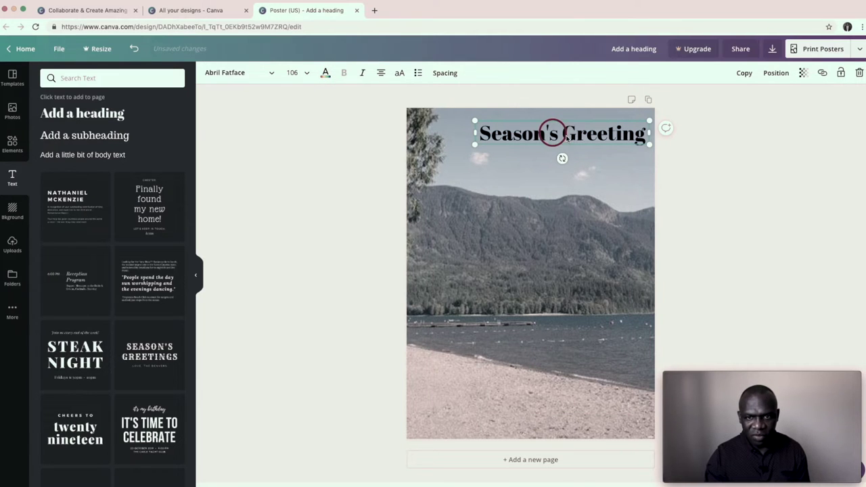
{"action": "left_click", "coordinate": [477, 133]}
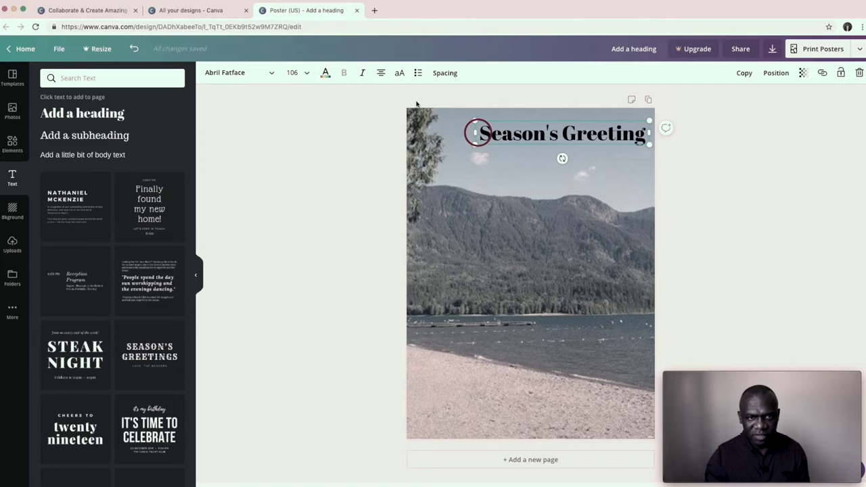
{"action": "left_click", "coordinate": [363, 75]}
{"action": "left_click", "coordinate": [668, 208]}
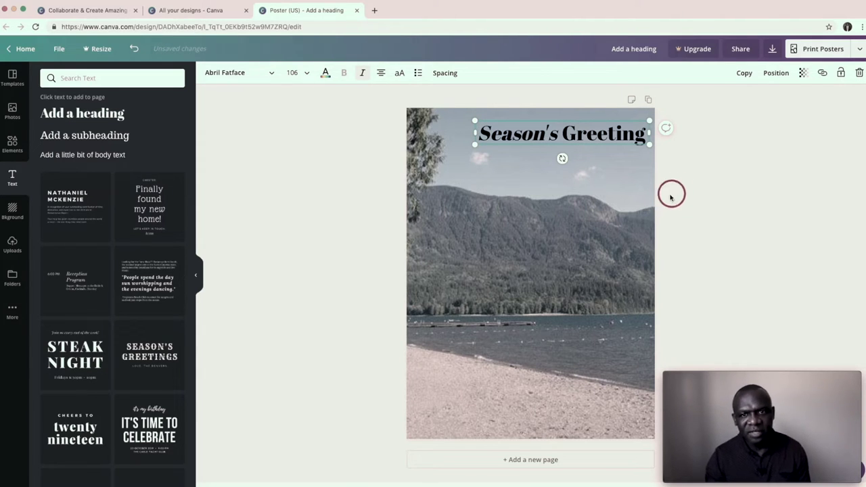
- Nudge the Season's Greeting heading slightly to the left
{"action": "left_click", "coordinate": [590, 135]}
{"action": "left_click", "coordinate": [306, 74]}
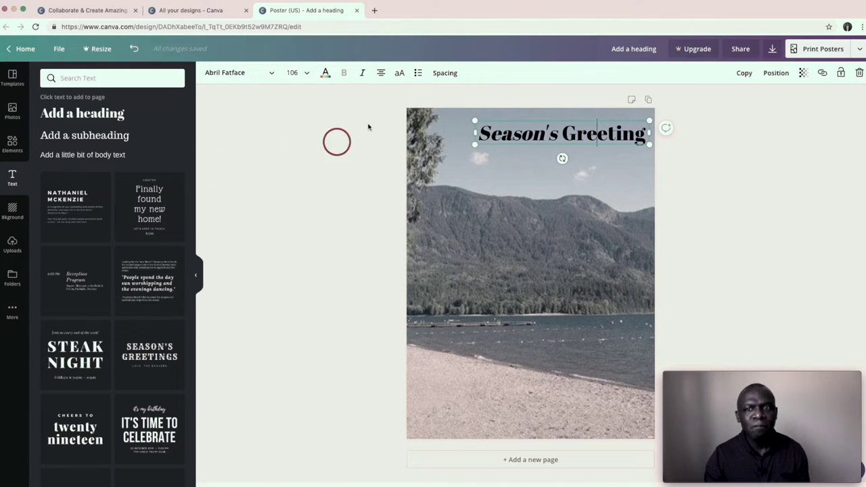
{"action": "left_click", "coordinate": [557, 132]}
{"action": "left_click", "coordinate": [563, 193]}
{"action": "left_click_drag", "start_coordinate": [583, 136], "coordinate": [560, 135]}
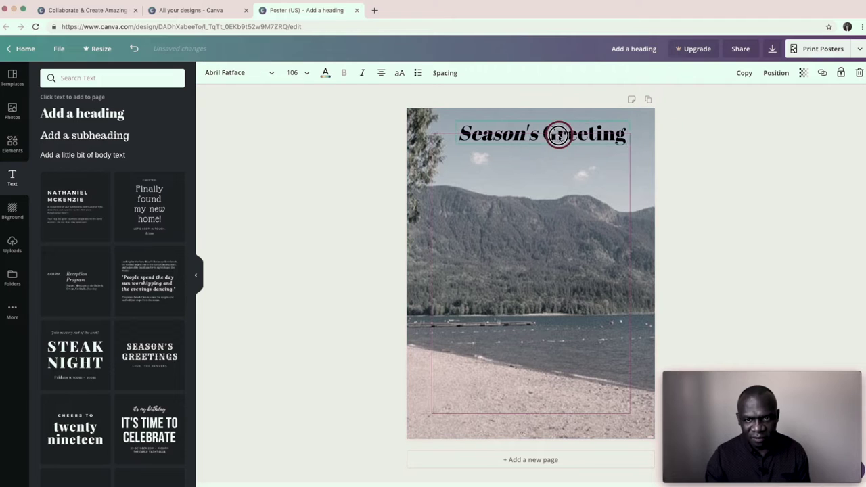
{"action": "left_click", "coordinate": [66, 227]}
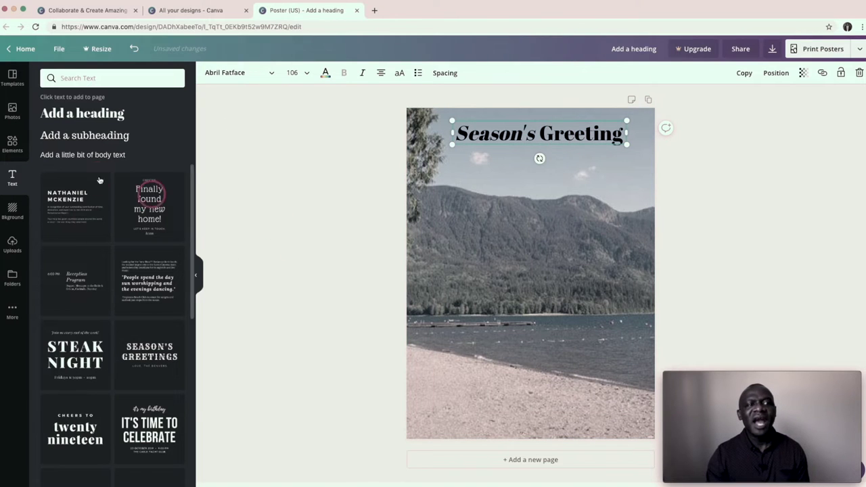
{"action": "left_click", "coordinate": [13, 143]}
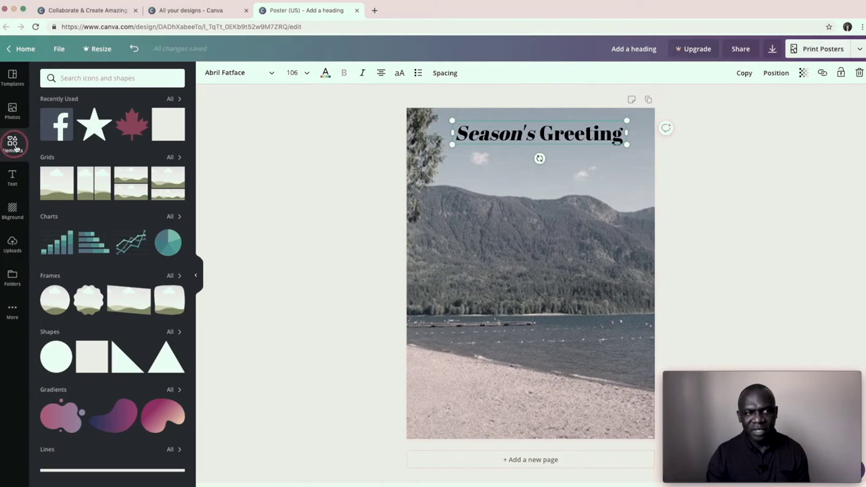
- Add a small pink star to the left of the heading
{"action": "left_click", "coordinate": [132, 325]}
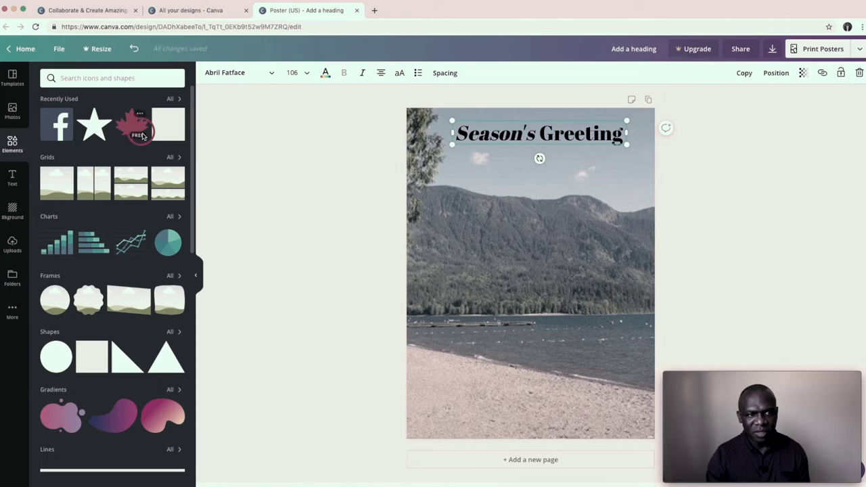
{"action": "left_click", "coordinate": [95, 125]}
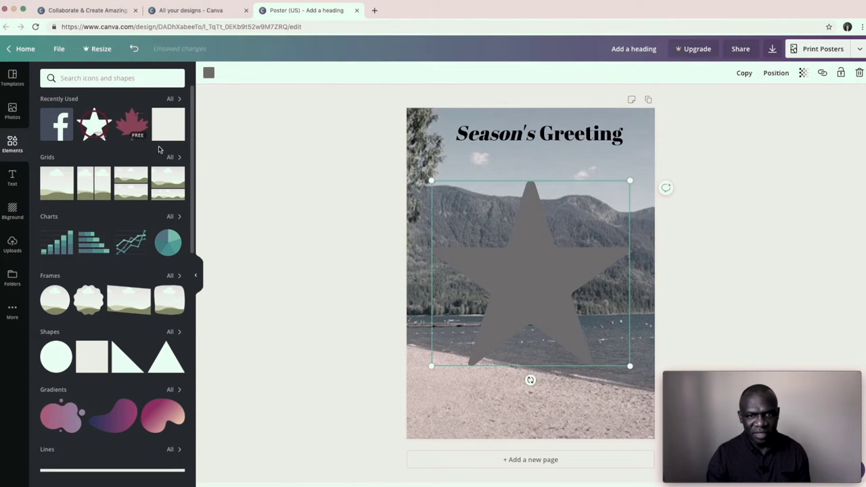
{"action": "left_click_drag", "start_coordinate": [628, 366], "coordinate": [448, 133]}
{"action": "left_click", "coordinate": [208, 72]}
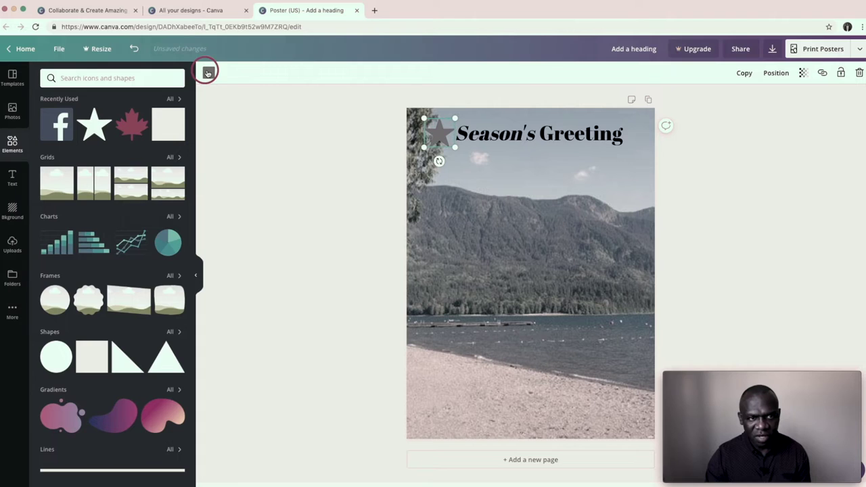
{"action": "left_click", "coordinate": [79, 178]}
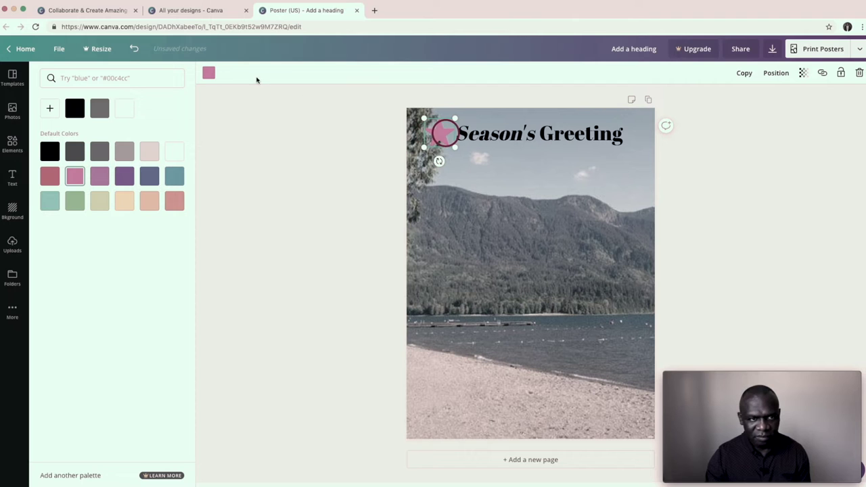
{"action": "left_click", "coordinate": [209, 73]}
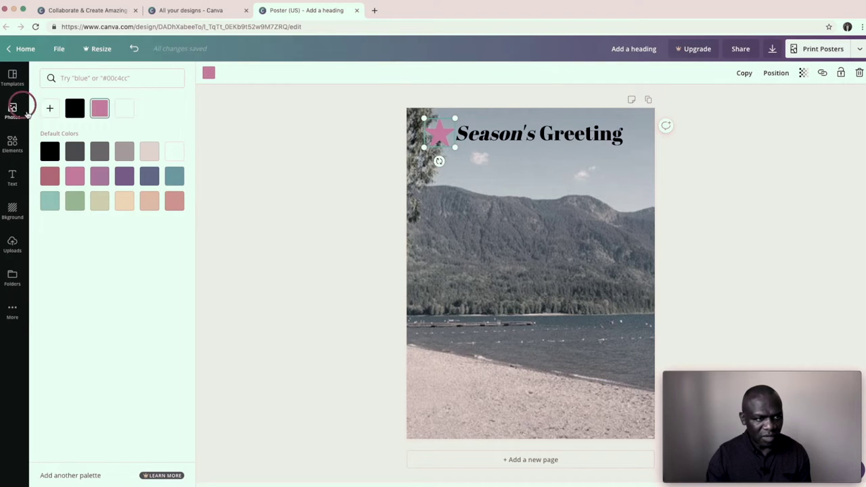
- Add a second small pink star to the right of the heading
{"action": "left_click", "coordinate": [12, 142]}
{"action": "left_click", "coordinate": [95, 125]}
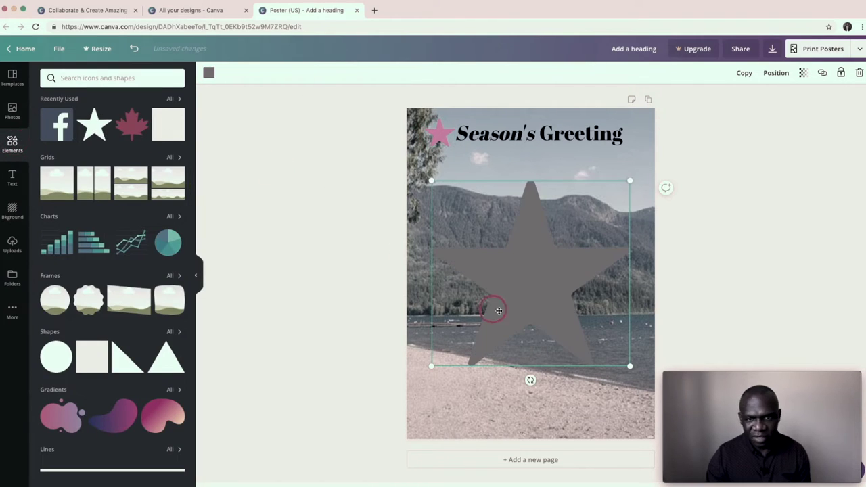
{"action": "left_click_drag", "start_coordinate": [631, 364], "coordinate": [640, 137]}
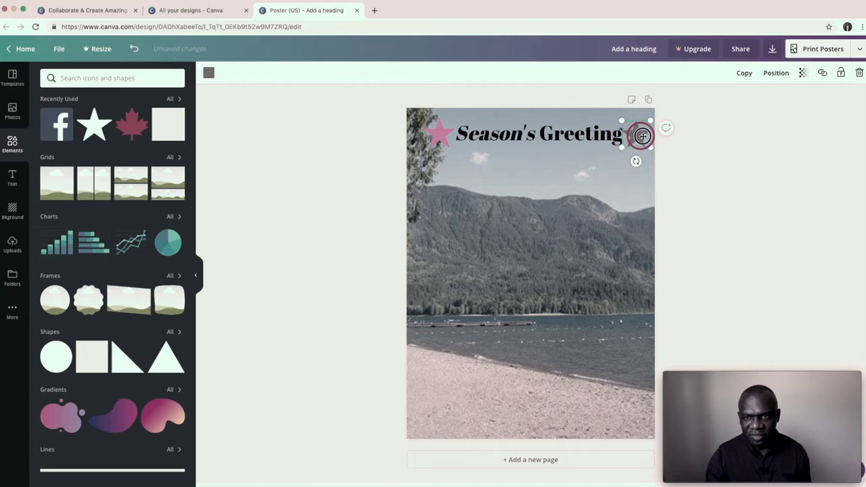
{"action": "left_click", "coordinate": [213, 72]}
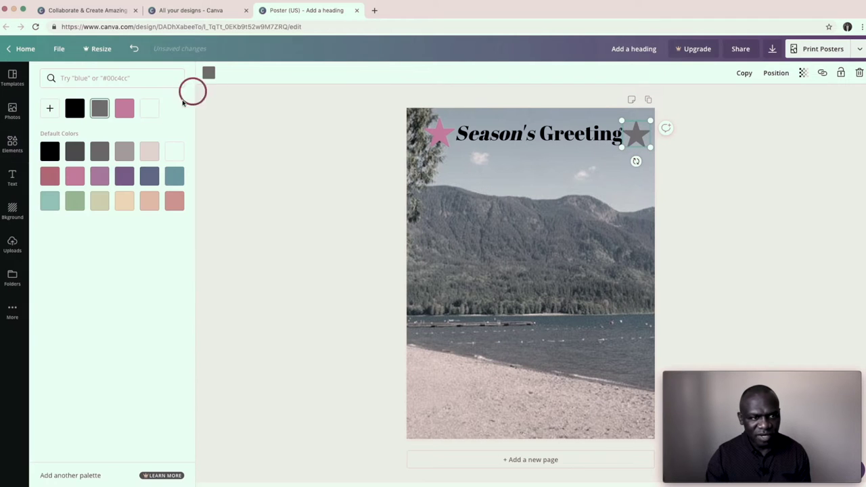
{"action": "left_click", "coordinate": [76, 176]}
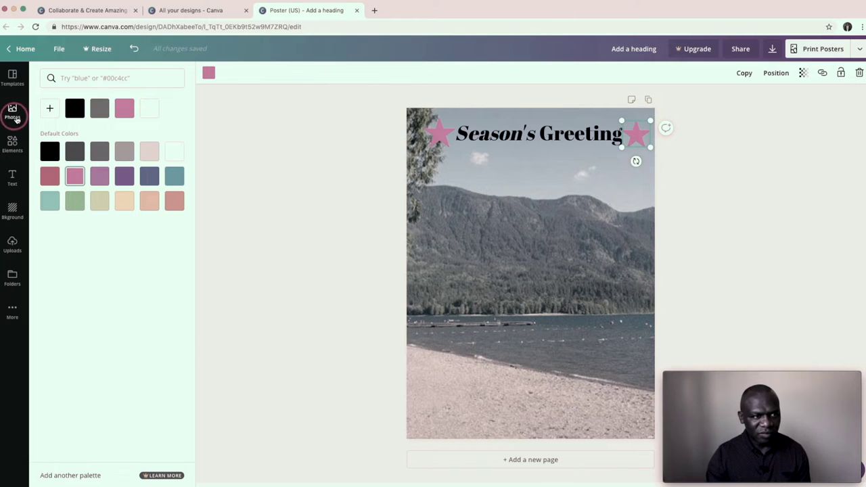
{"action": "left_click", "coordinate": [13, 144]}
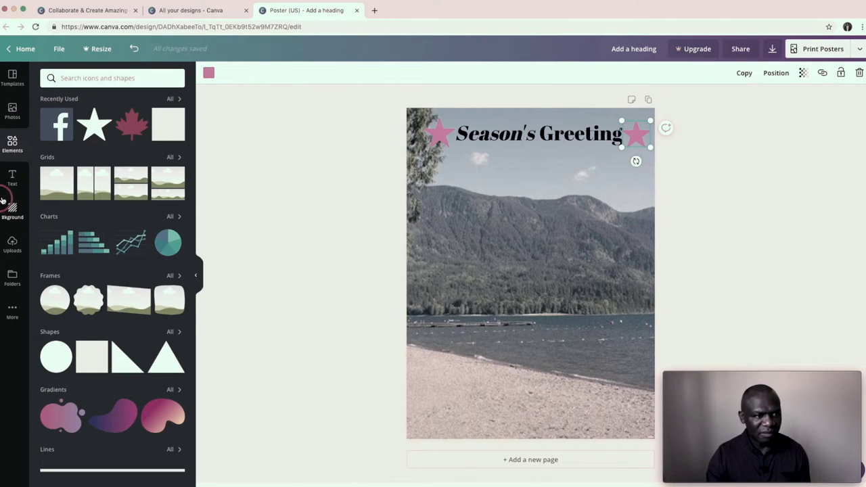
{"action": "left_click", "coordinate": [13, 177]}
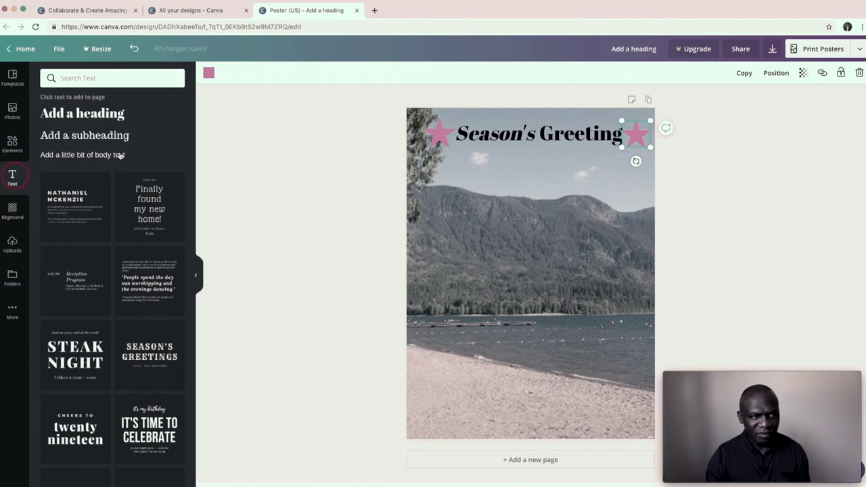
- Add a second heading text box and set its font size to 64
{"action": "left_click", "coordinate": [74, 115]}
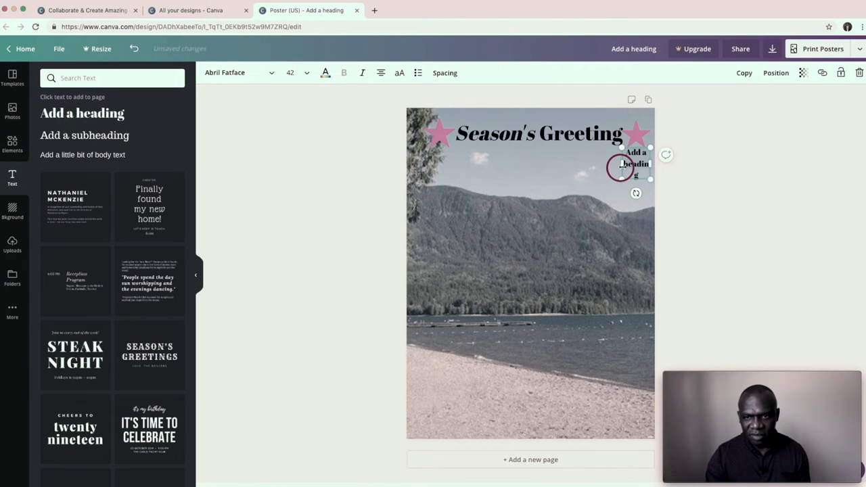
{"action": "left_click_drag", "start_coordinate": [619, 169], "coordinate": [549, 159]}
{"action": "left_click_drag", "start_coordinate": [651, 158], "coordinate": [646, 181]}
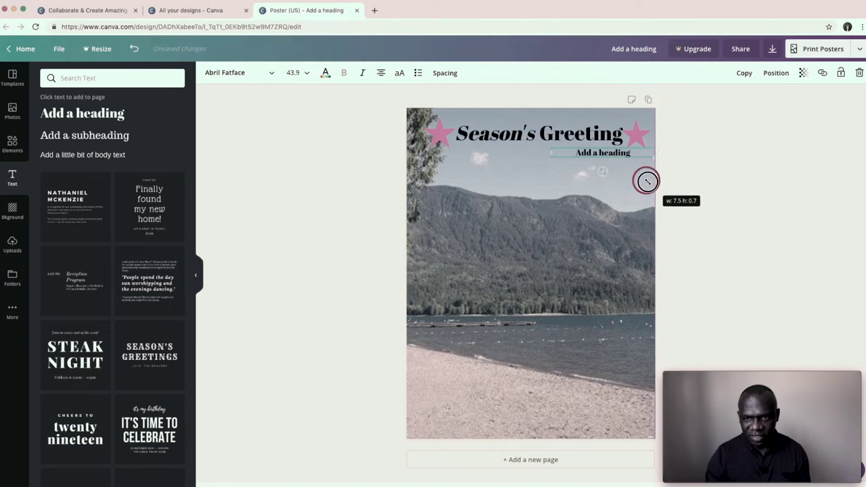
{"action": "left_click", "coordinate": [304, 72]}
{"action": "left_click", "coordinate": [296, 209]}
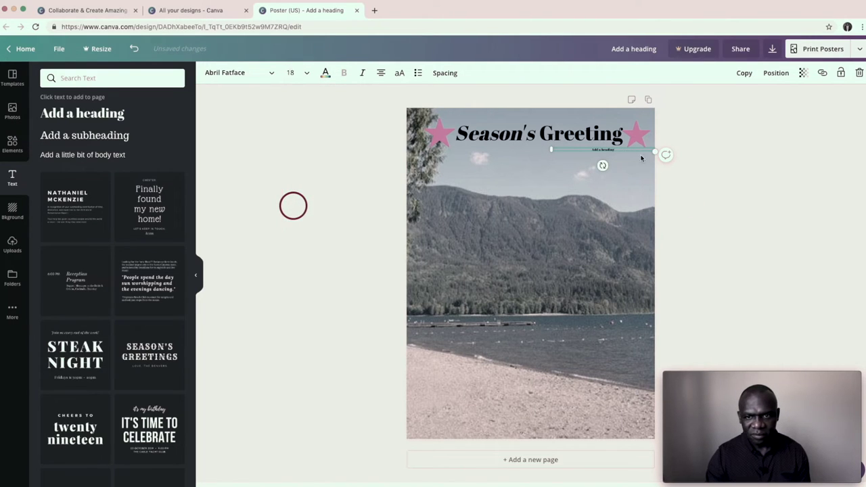
{"action": "left_click_drag", "start_coordinate": [654, 153], "coordinate": [649, 152]}
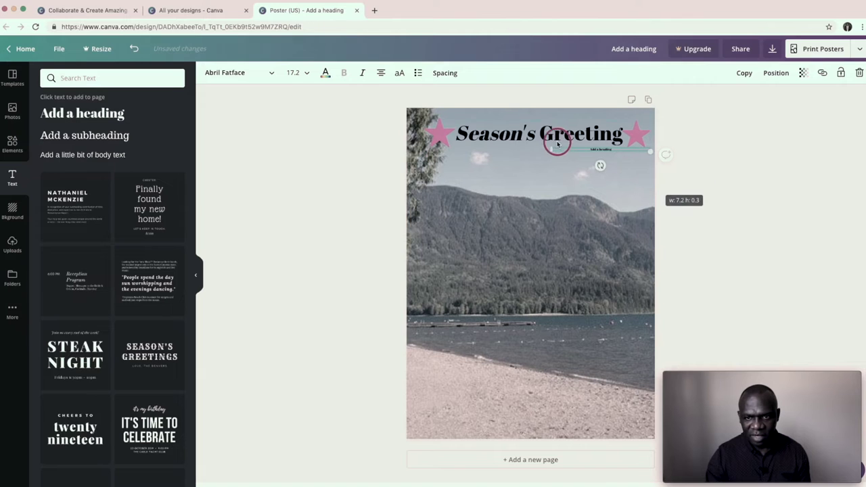
{"action": "left_click_drag", "start_coordinate": [553, 159], "coordinate": [518, 149]}
{"action": "left_click", "coordinate": [301, 73]}
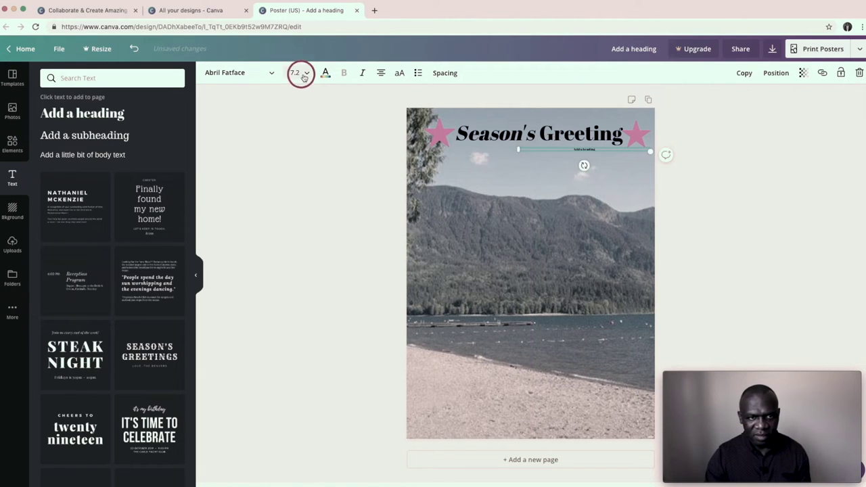
{"action": "left_click", "coordinate": [295, 338]}
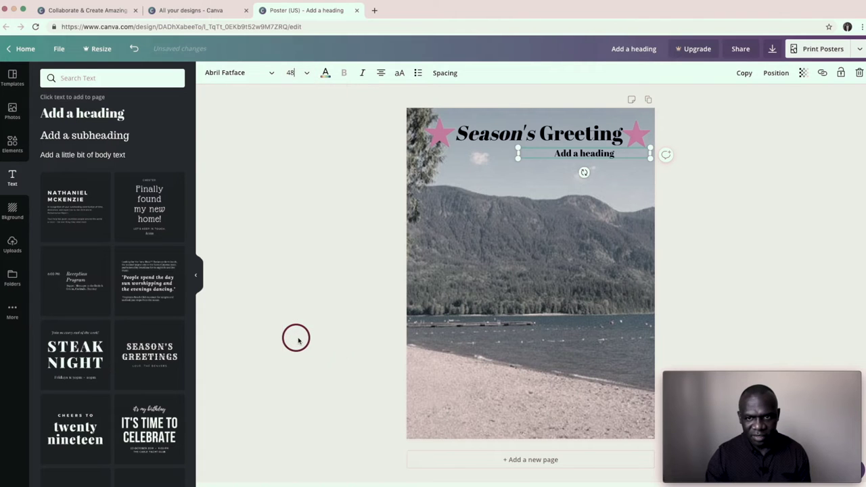
{"action": "left_click", "coordinate": [302, 72]}
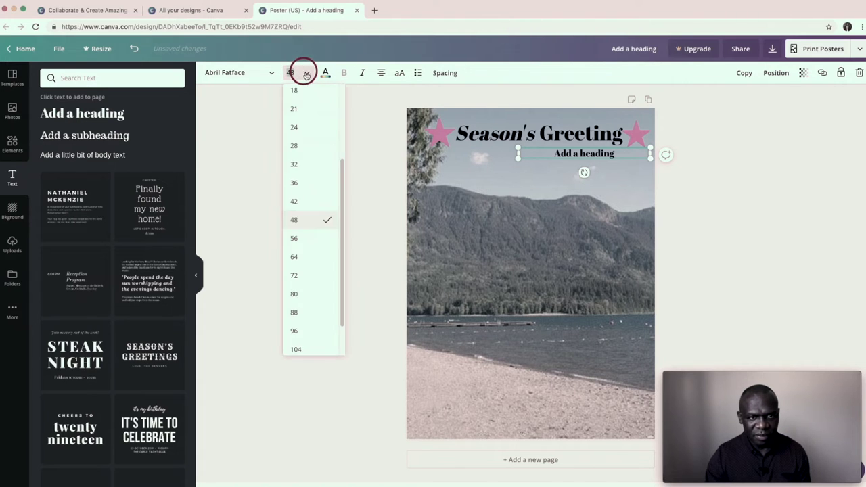
{"action": "left_click_drag", "start_coordinate": [320, 313], "coordinate": [299, 257]}
- Move it below the greeting and change its text to 'Have a nice day!'
{"action": "left_click", "coordinate": [620, 154]}
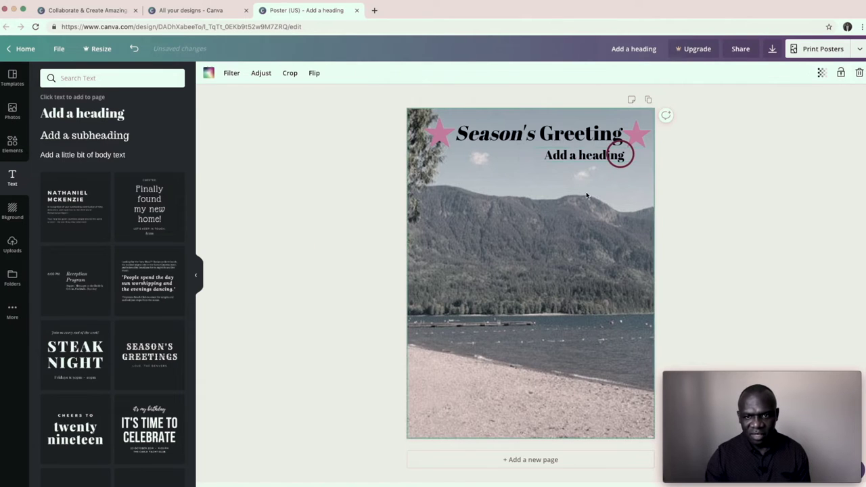
{"action": "left_click_drag", "start_coordinate": [575, 153], "coordinate": [560, 199]}
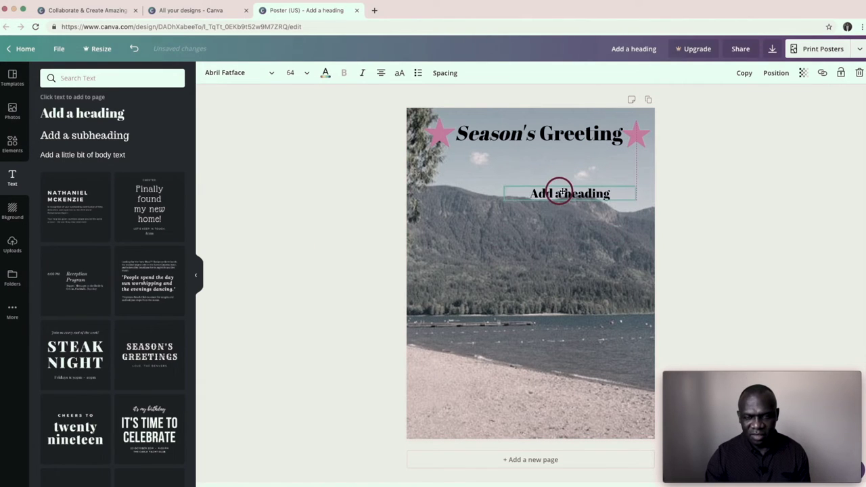
{"action": "left_click", "coordinate": [610, 197]}
{"action": "key", "text": "BackSpace"}
{"action": "key", "text": "BackSpace"}
{"action": "key", "text": "BackSpace"}
{"action": "key", "text": "BackSpace"}
{"action": "key", "text": "BackSpace"}
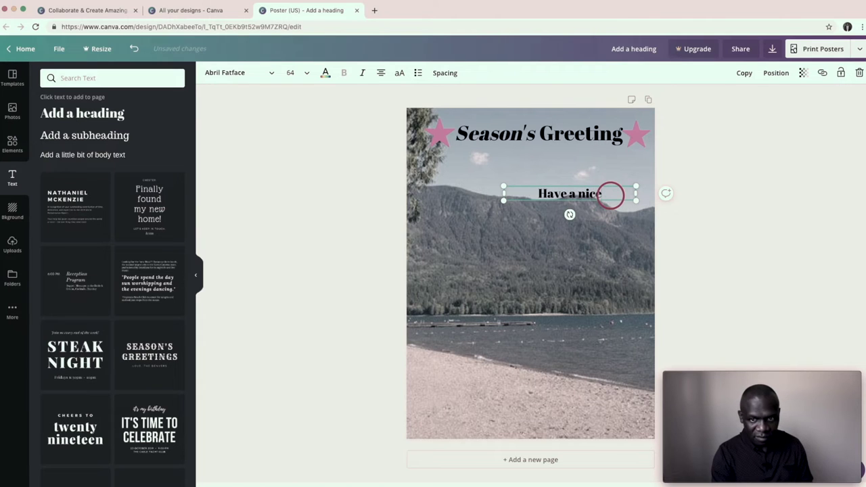
{"action": "type", "text": "Have a nice day"}
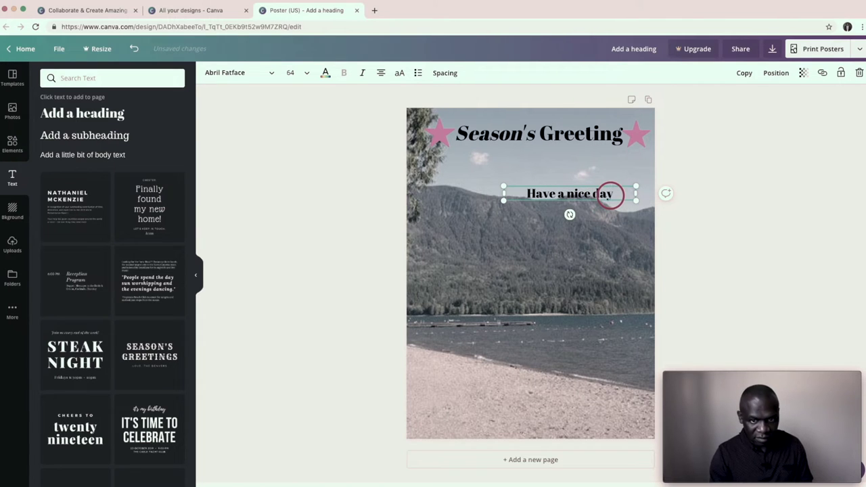
{"action": "type", "text": "!"}
{"action": "left_click", "coordinate": [603, 159]}
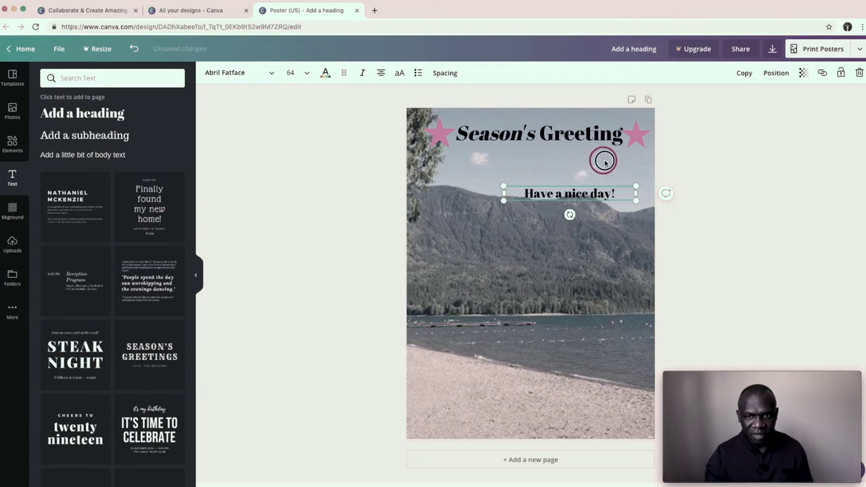
{"action": "left_click", "coordinate": [557, 191]}
- Try white, purple, beige and red on 'Have a nice day!', keep black, and move it up
{"action": "left_click", "coordinate": [325, 73]}
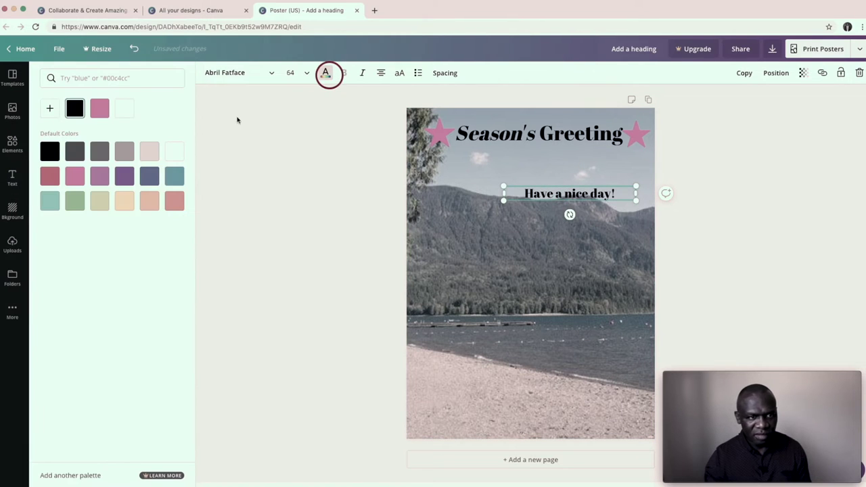
{"action": "left_click", "coordinate": [175, 152]}
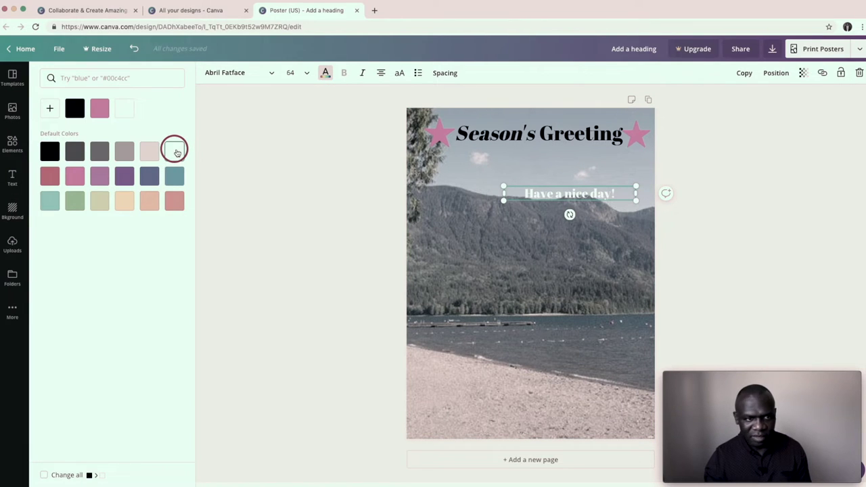
{"action": "left_click", "coordinate": [127, 176]}
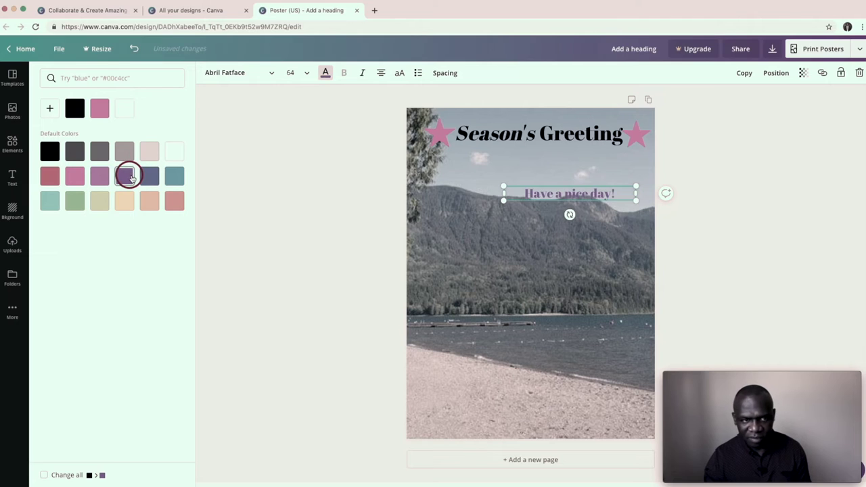
{"action": "left_click", "coordinate": [107, 200]}
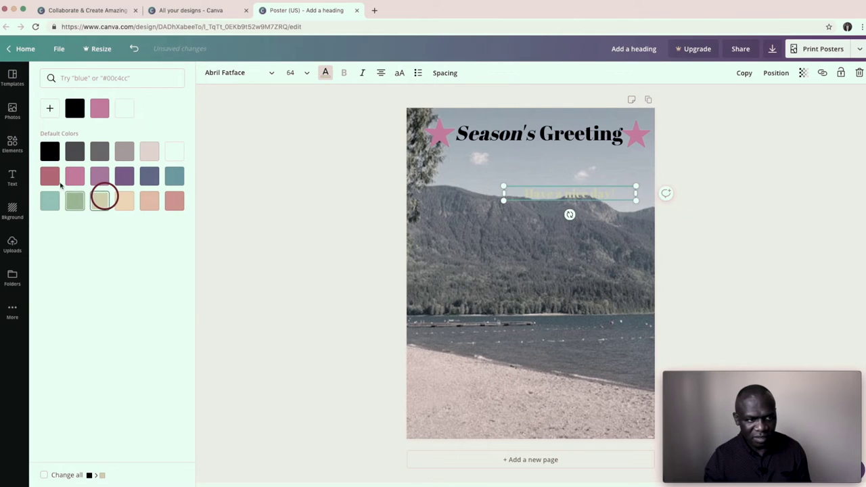
{"action": "left_click", "coordinate": [53, 178]}
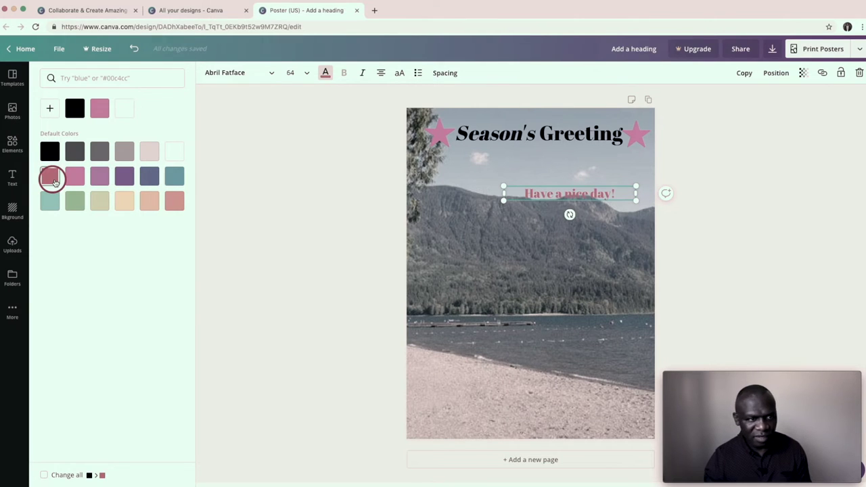
{"action": "left_click", "coordinate": [53, 154]}
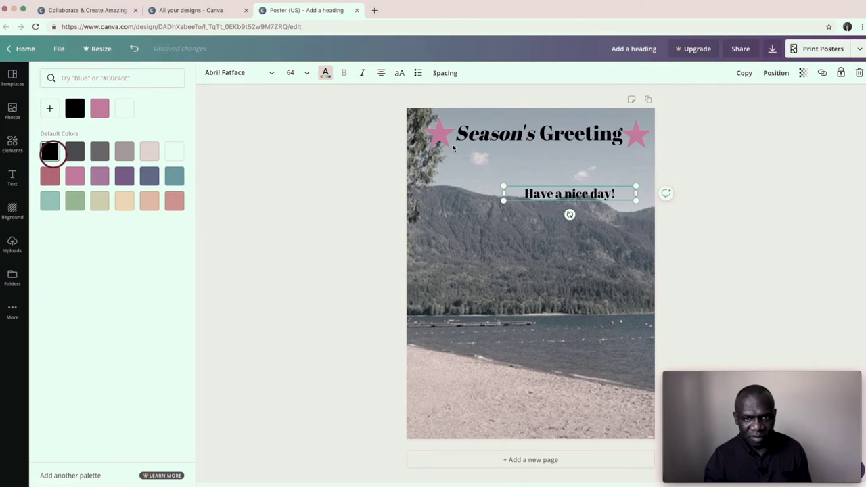
{"action": "left_click", "coordinate": [572, 172]}
{"action": "left_click_drag", "start_coordinate": [587, 196], "coordinate": [589, 177]}
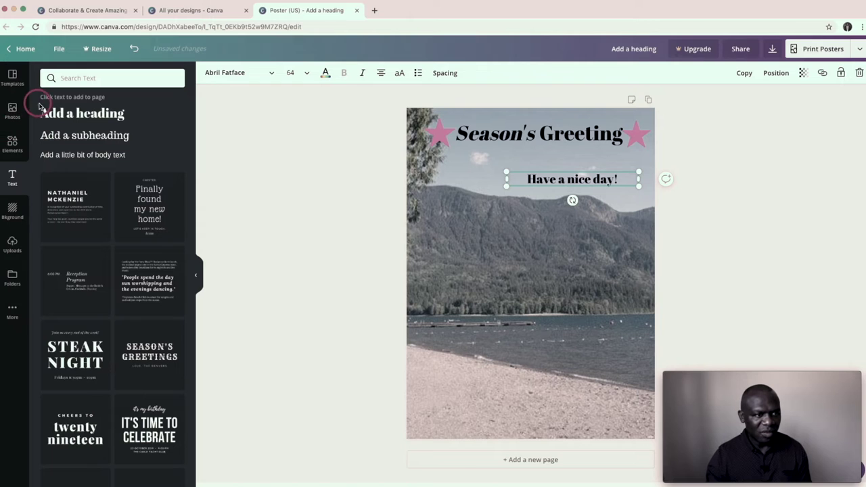
{"action": "left_click", "coordinate": [12, 142]}
- Add a maple leaf and shrink it to a small icon below the right star
{"action": "left_click", "coordinate": [132, 125]}
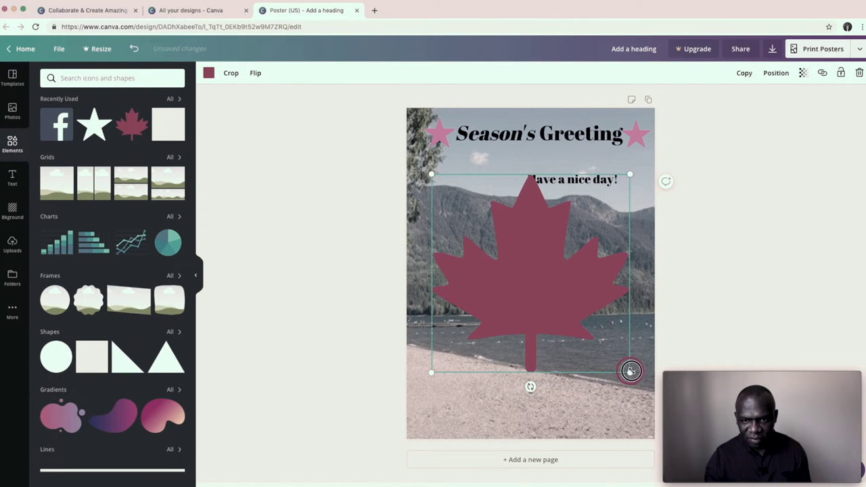
{"action": "left_click_drag", "start_coordinate": [629, 371], "coordinate": [629, 165]}
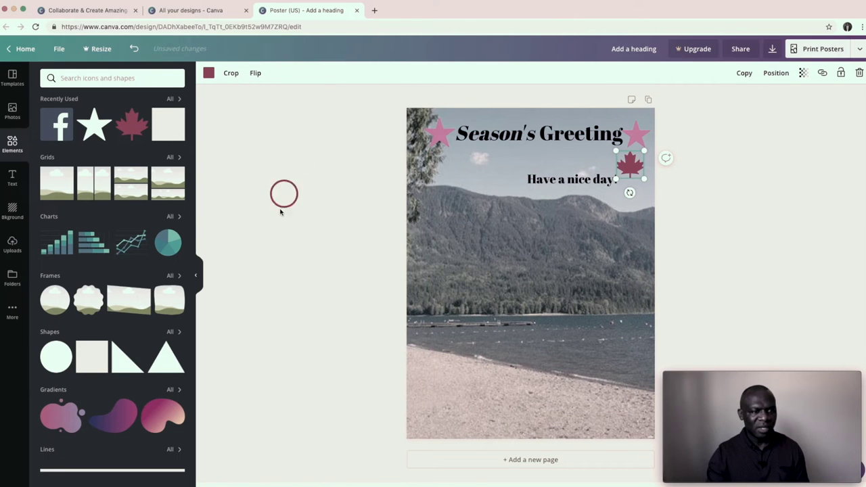
{"action": "scroll", "coordinate": [136, 315], "scroll_direction": "down", "scroll_amount": 5}
{"action": "scroll", "coordinate": [139, 314], "scroll_direction": "down", "scroll_amount": 4}
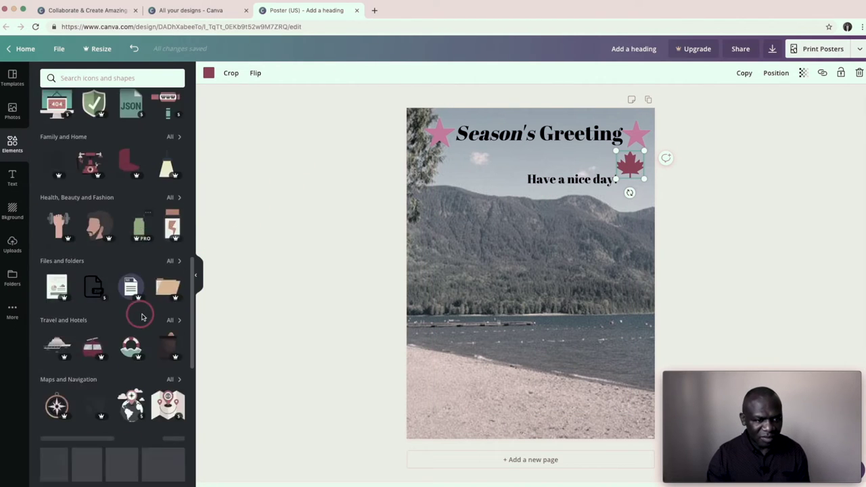
{"action": "scroll", "coordinate": [139, 313], "scroll_direction": "up", "scroll_amount": 9}
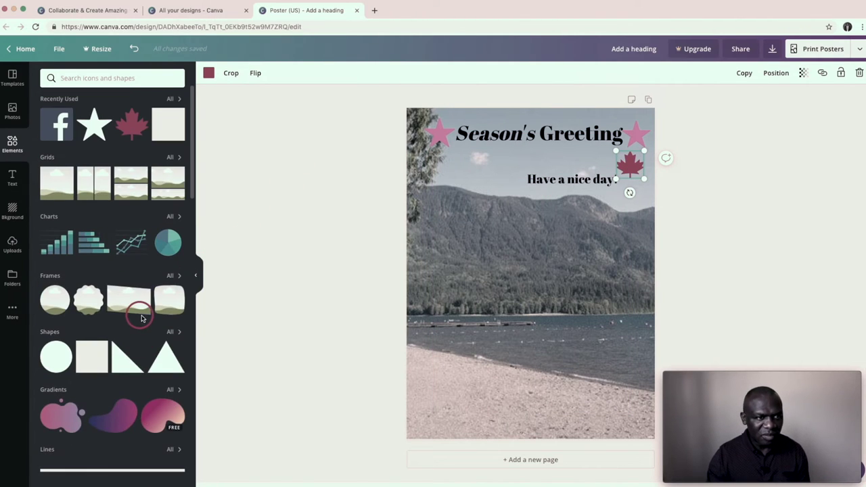
- Browse all recently used elements
{"action": "left_click", "coordinate": [14, 143]}
{"action": "left_click", "coordinate": [175, 98]}
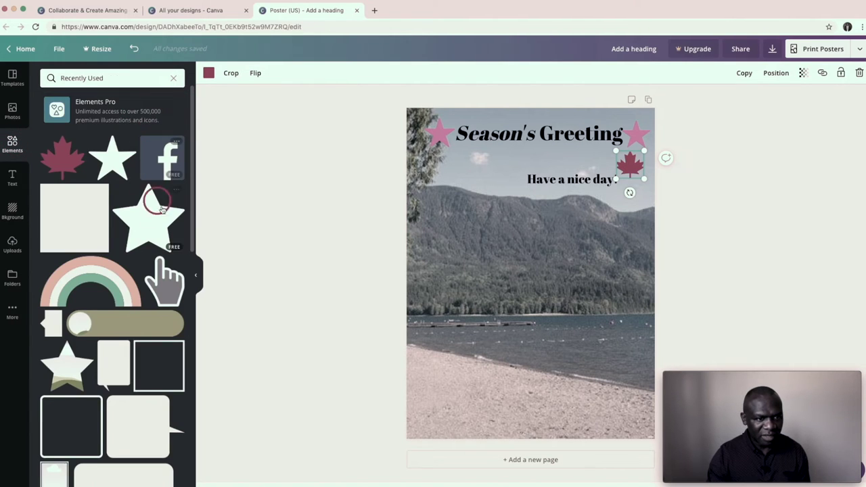
{"action": "scroll", "coordinate": [141, 272], "scroll_direction": "down", "scroll_amount": 10}
{"action": "scroll", "coordinate": [142, 275], "scroll_direction": "down", "scroll_amount": 3}
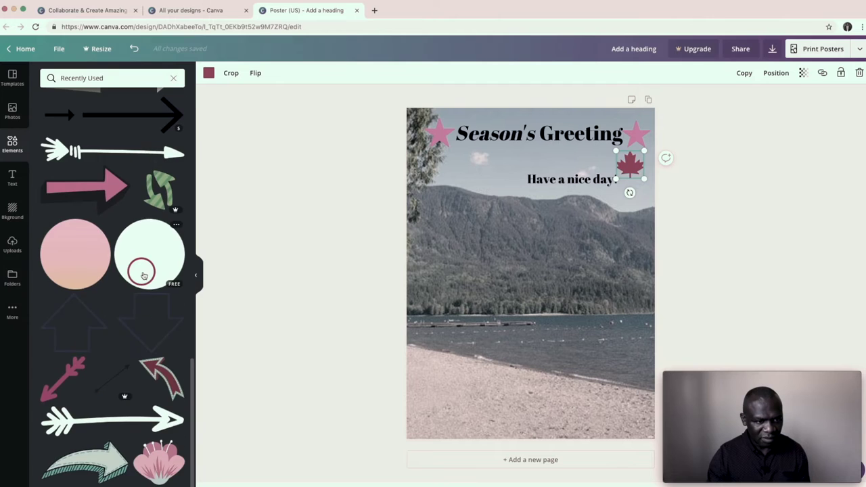
{"action": "scroll", "coordinate": [143, 273], "scroll_direction": "up", "scroll_amount": 13}
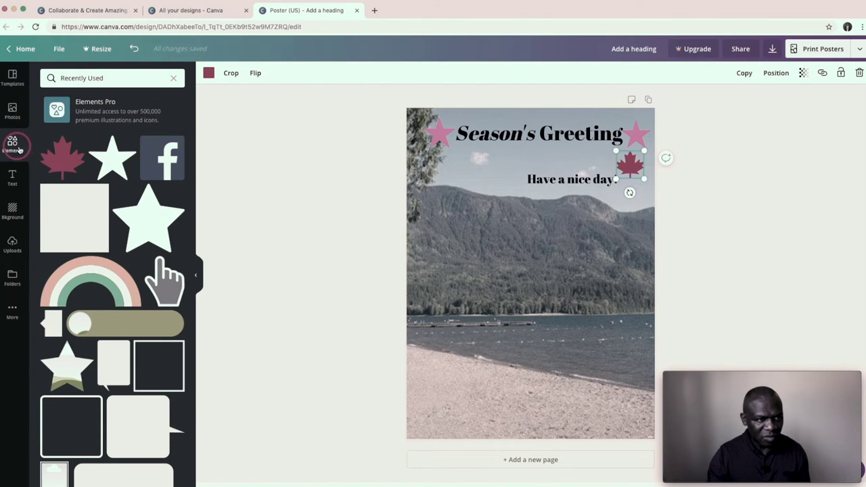
- Add the YouTube and Facebook logos from Uploads, shrunk small along the beach
{"action": "left_click", "coordinate": [12, 245]}
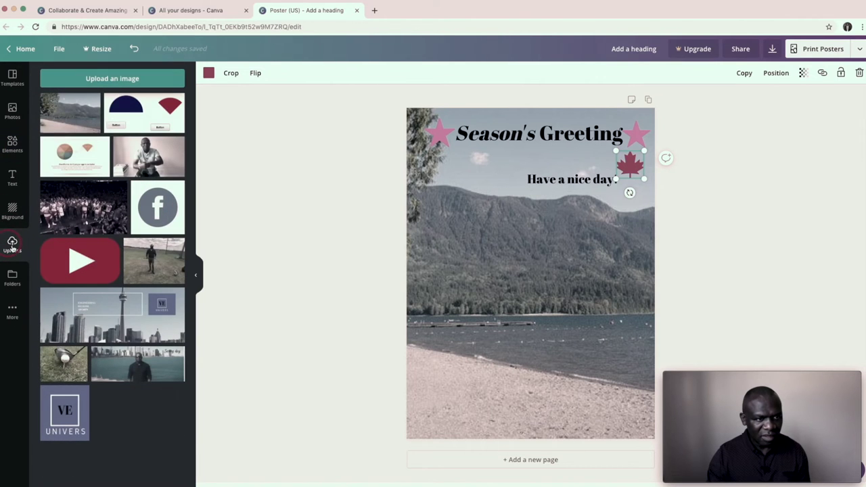
{"action": "left_click", "coordinate": [100, 263]}
{"action": "left_click_drag", "start_coordinate": [630, 330], "coordinate": [503, 436]}
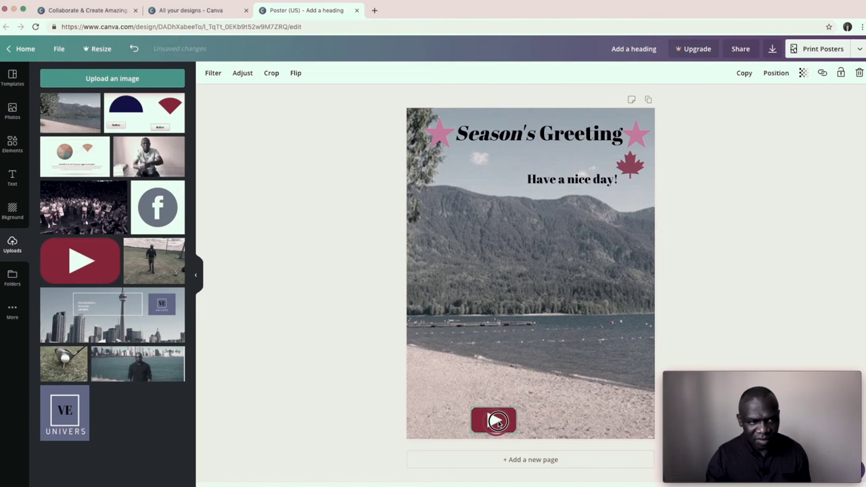
{"action": "left_click", "coordinate": [149, 205]}
{"action": "left_click_drag", "start_coordinate": [631, 371], "coordinate": [533, 418]}
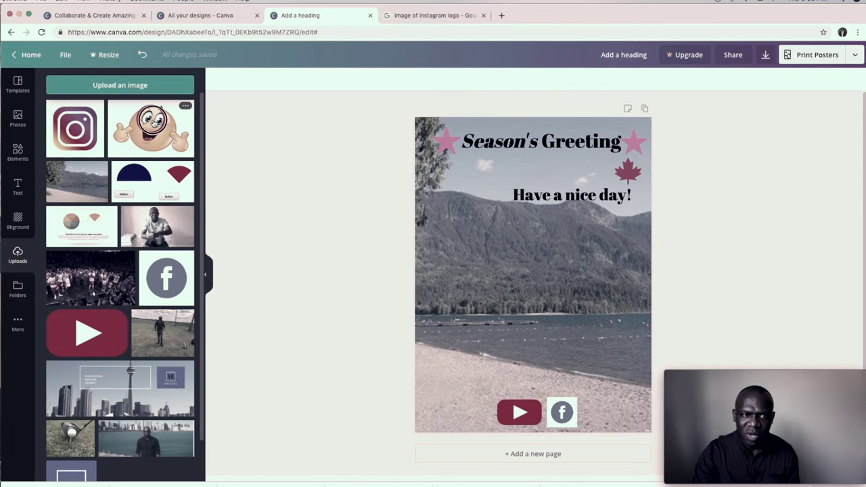
- Add a small smiley emoji and Instagram logo to the bottom row, Instagram at bottom-right
{"action": "left_click", "coordinate": [154, 122]}
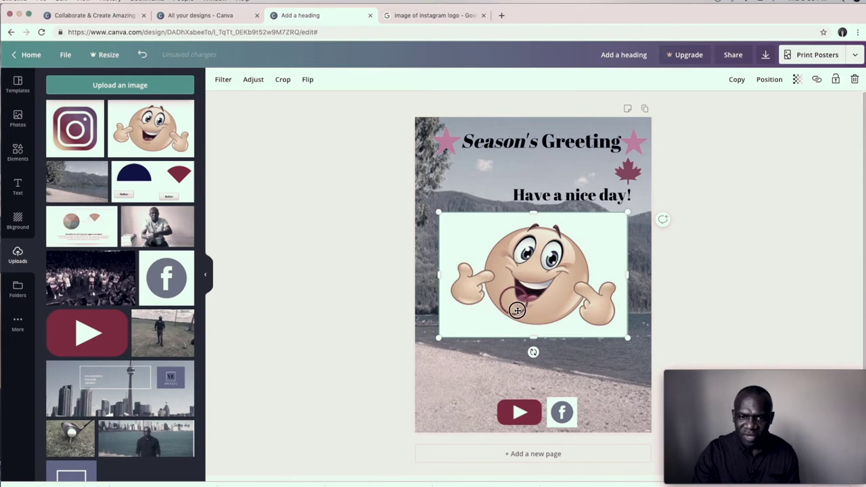
{"action": "left_click_drag", "start_coordinate": [516, 310], "coordinate": [517, 322]}
{"action": "left_click_drag", "start_coordinate": [628, 349], "coordinate": [466, 416]}
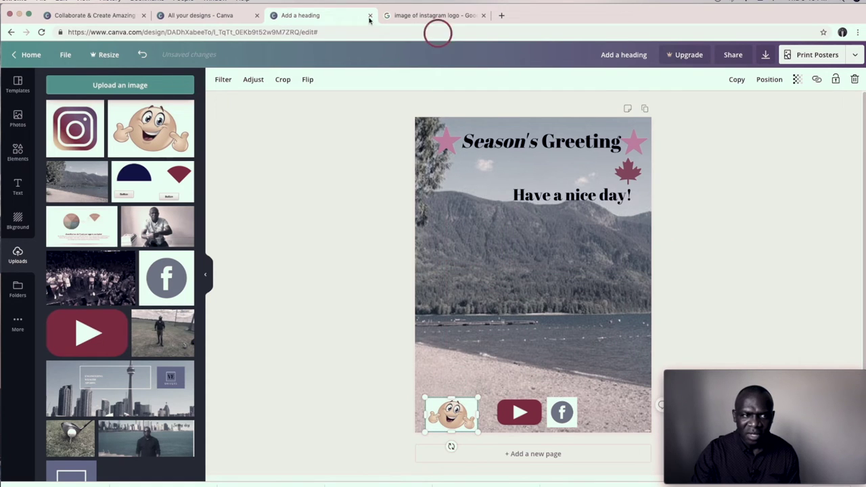
{"action": "left_click", "coordinate": [75, 127]}
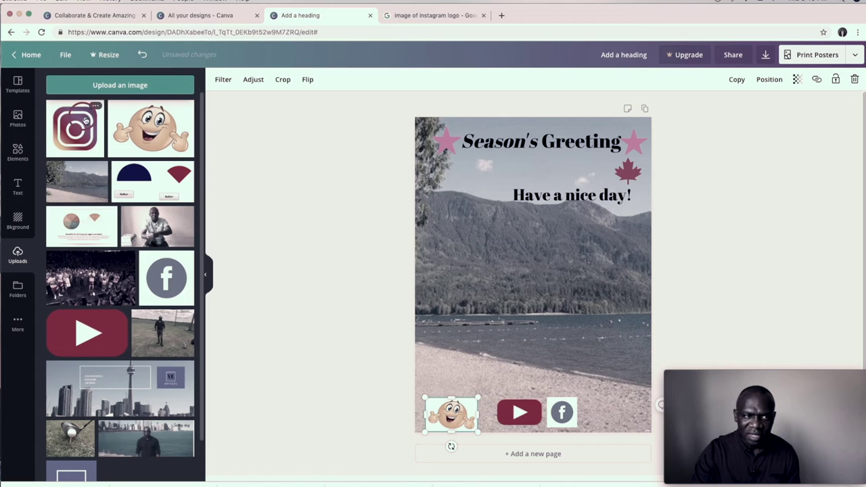
{"action": "left_click_drag", "start_coordinate": [627, 369], "coordinate": [627, 420]}
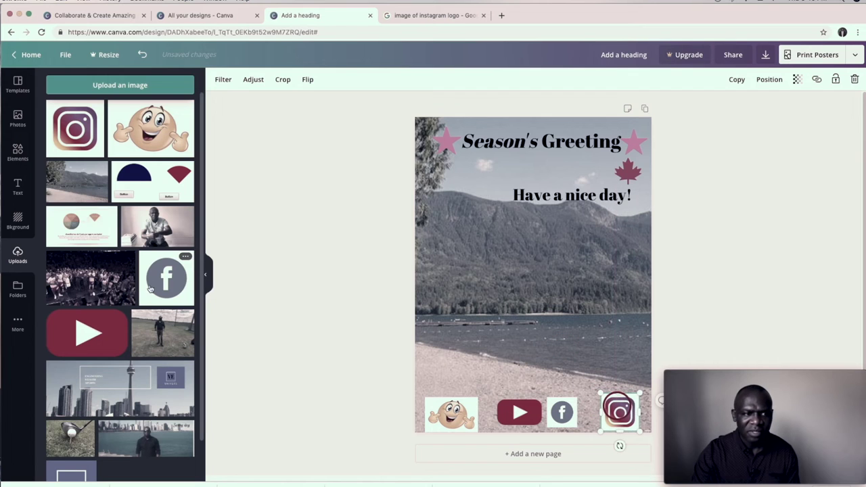
{"action": "left_click_drag", "start_coordinate": [133, 194], "coordinate": [146, 198]}
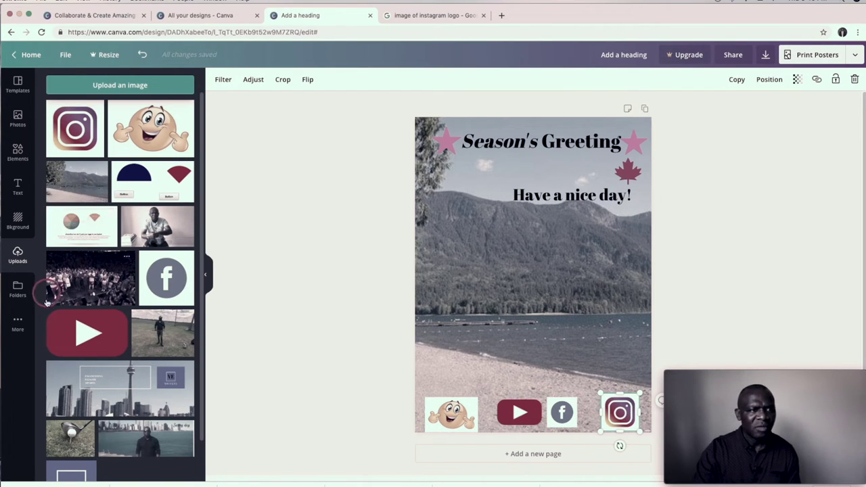
- Add a pink heartbeat heart from Elements and shrink it to a small icon
{"action": "left_click", "coordinate": [16, 151]}
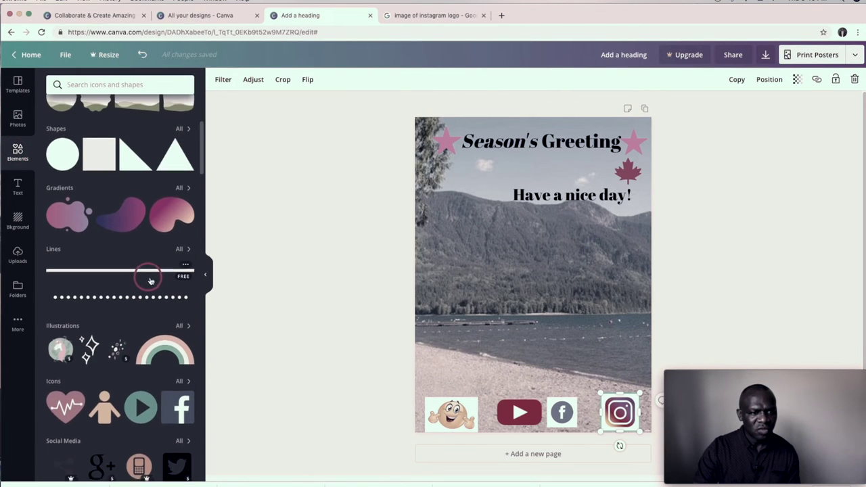
{"action": "scroll", "coordinate": [148, 277], "scroll_direction": "down", "scroll_amount": 3}
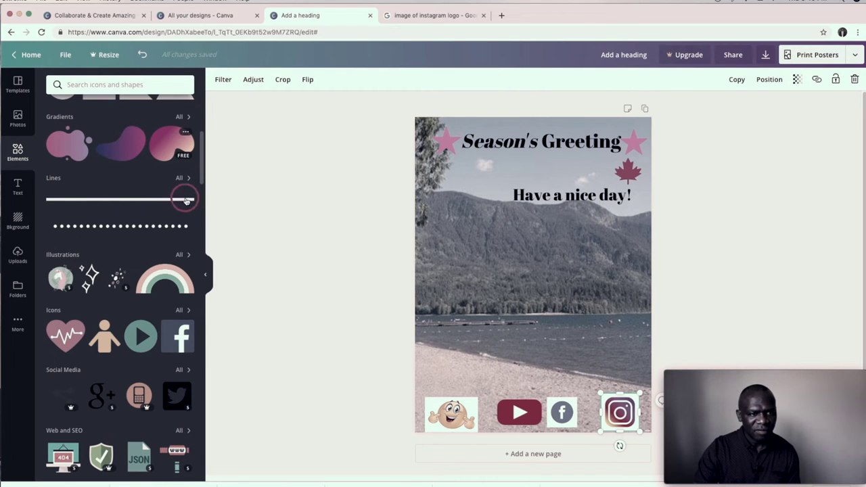
{"action": "left_click", "coordinate": [66, 336]}
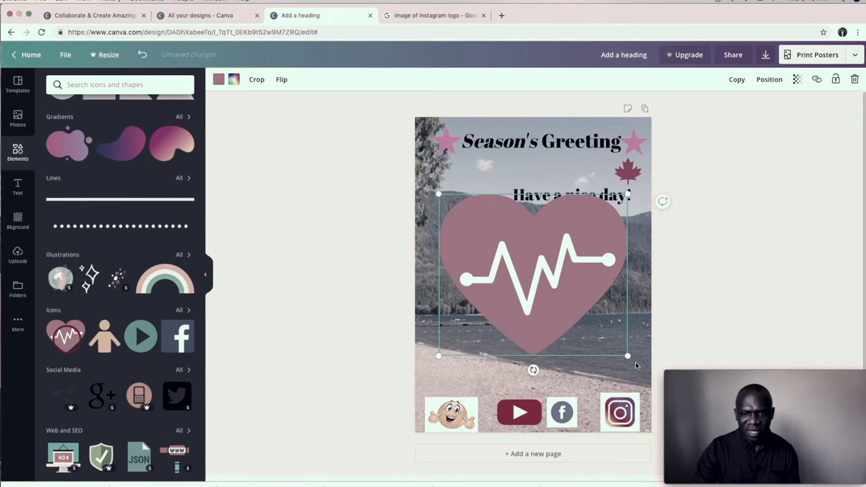
{"action": "left_click_drag", "start_coordinate": [628, 356], "coordinate": [466, 356]}
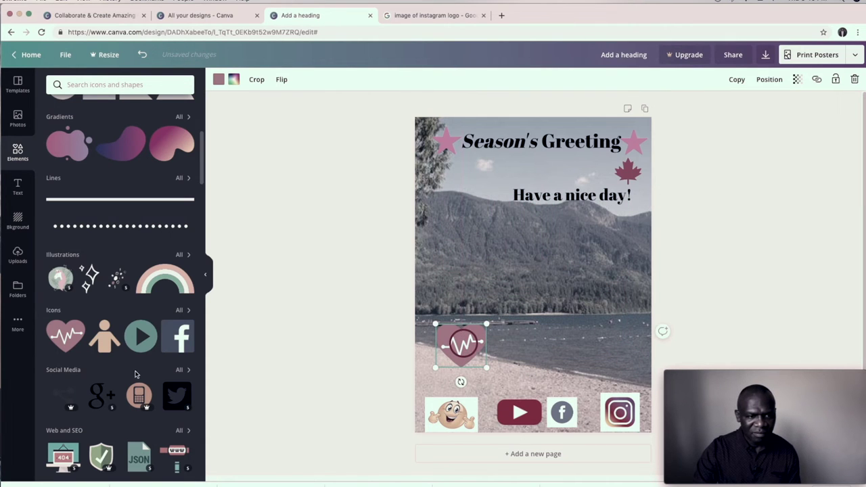
- Add a small beige sun above the Instagram icon and enlarge the heart slightly
{"action": "scroll", "coordinate": [143, 363], "scroll_direction": "down", "scroll_amount": 5}
{"action": "scroll", "coordinate": [143, 363], "scroll_direction": "down", "scroll_amount": 10}
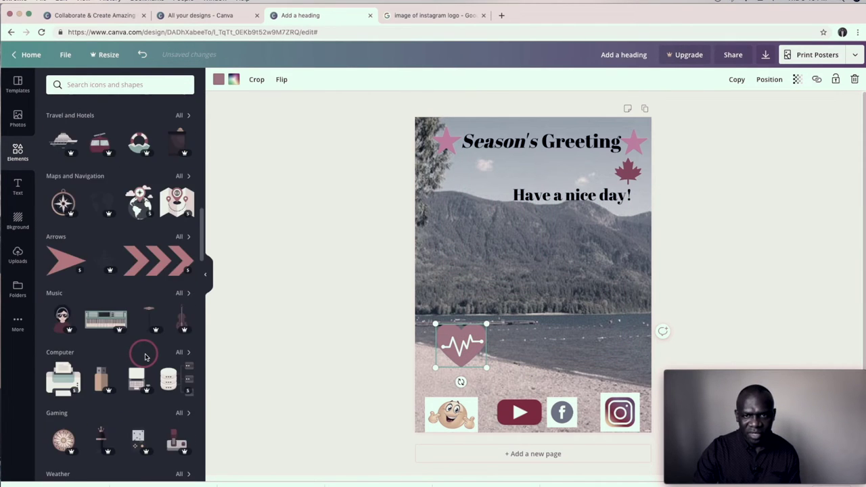
{"action": "scroll", "coordinate": [144, 357], "scroll_direction": "down", "scroll_amount": 4}
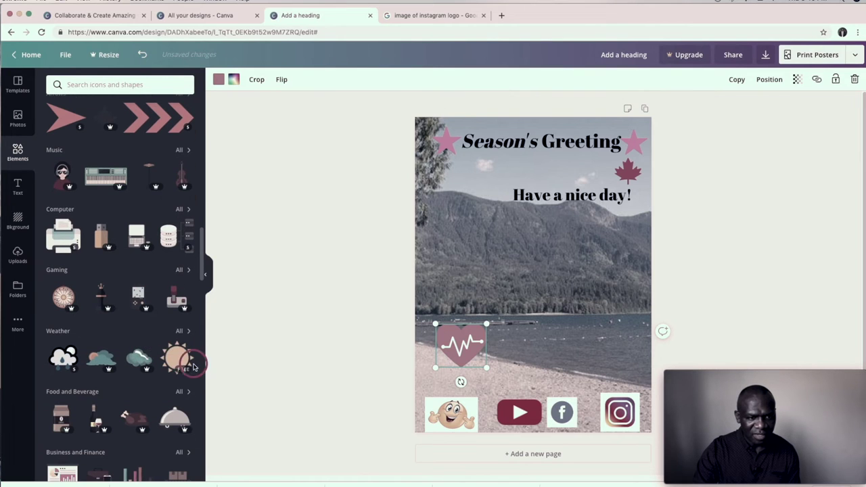
{"action": "left_click", "coordinate": [180, 361]}
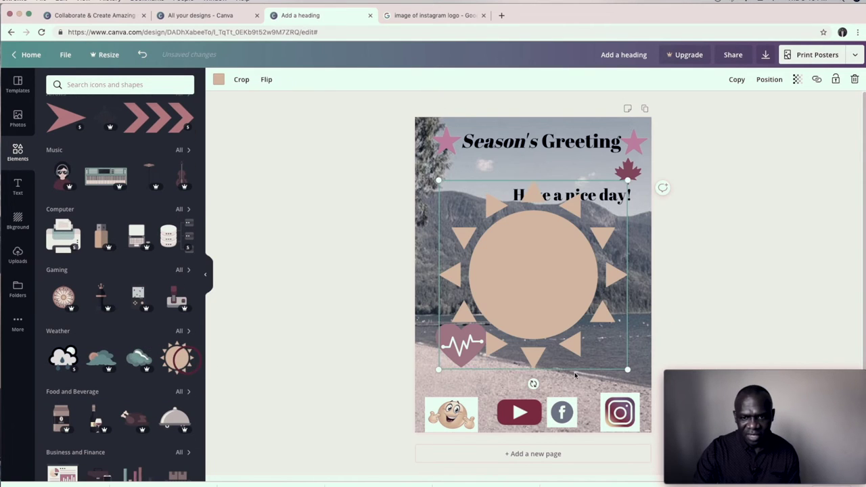
{"action": "left_click_drag", "start_coordinate": [627, 369], "coordinate": [613, 353]}
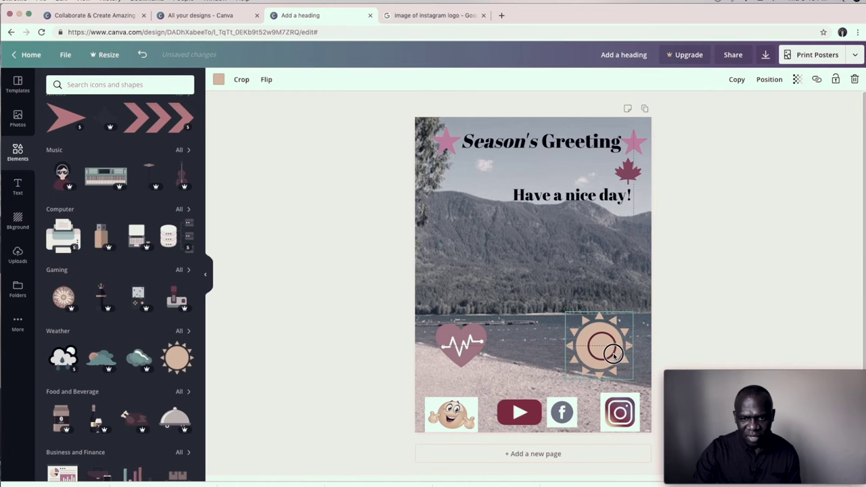
{"action": "left_click", "coordinate": [464, 350]}
{"action": "left_click_drag", "start_coordinate": [485, 367], "coordinate": [498, 373]}
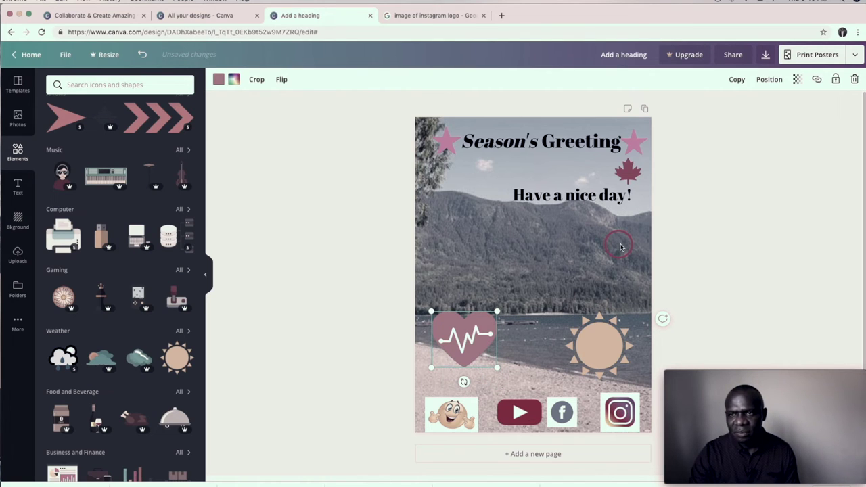
{"action": "left_click", "coordinate": [855, 56]}
- Download the poster as a PDF Print file, 'Add a heading.pdf'
{"action": "left_click", "coordinate": [757, 124]}
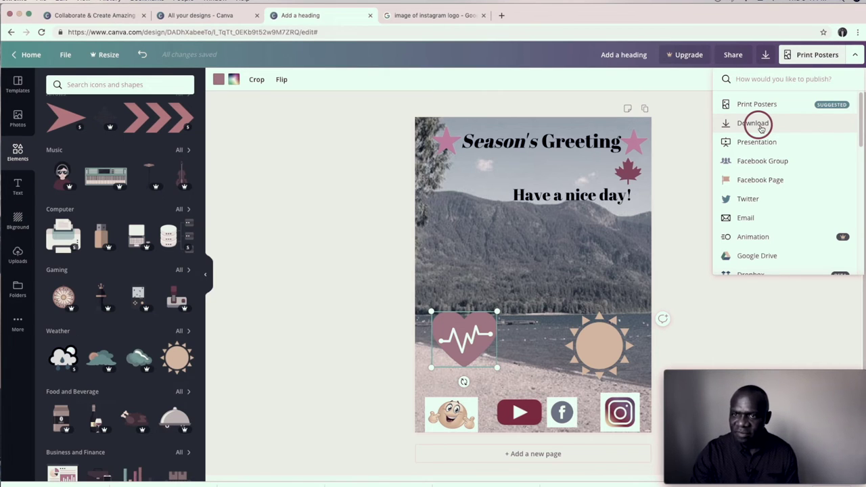
{"action": "left_click", "coordinate": [758, 124]}
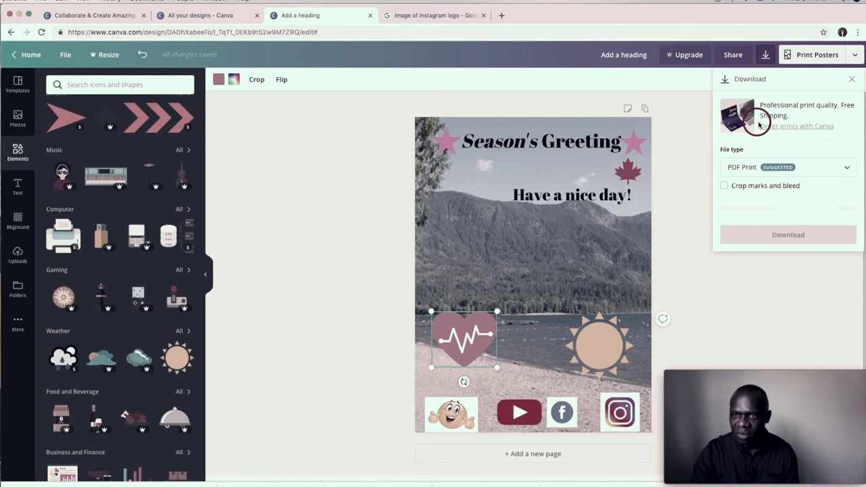
{"action": "left_click", "coordinate": [789, 213]}
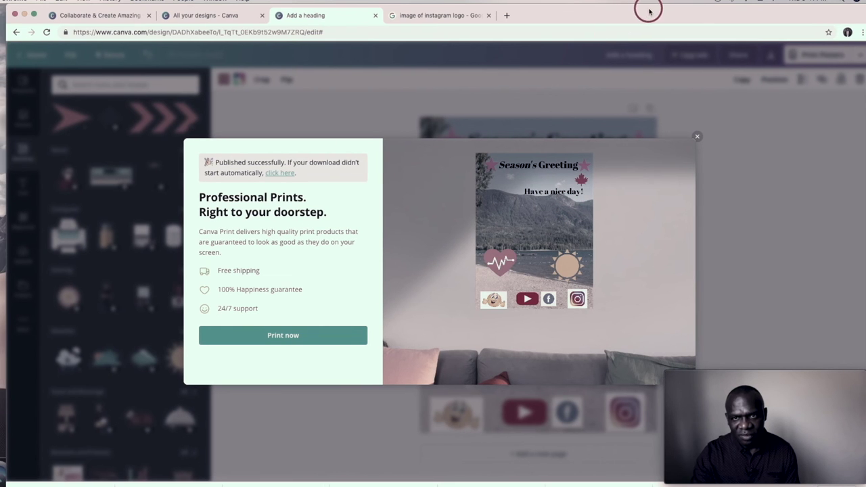
- Move the Chrome window aside and open the desktop folder in Finder
{"action": "left_click_drag", "start_coordinate": [634, 19], "coordinate": [629, 57]}
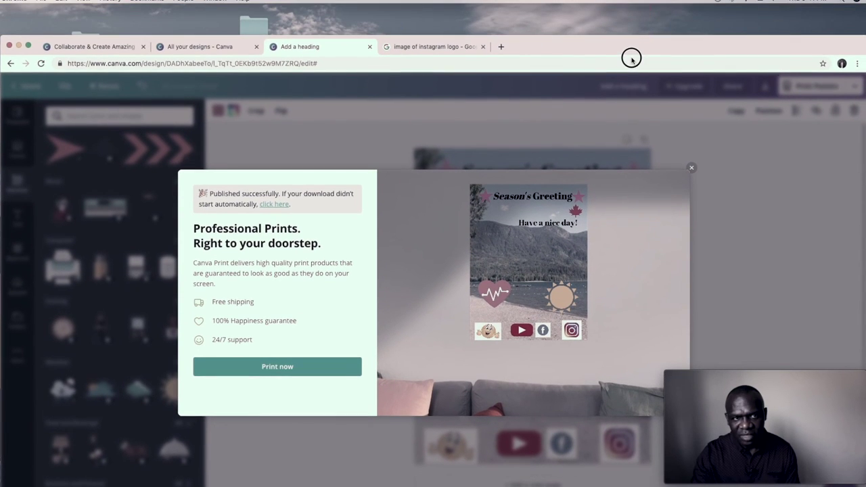
{"action": "left_click", "coordinate": [255, 27]}
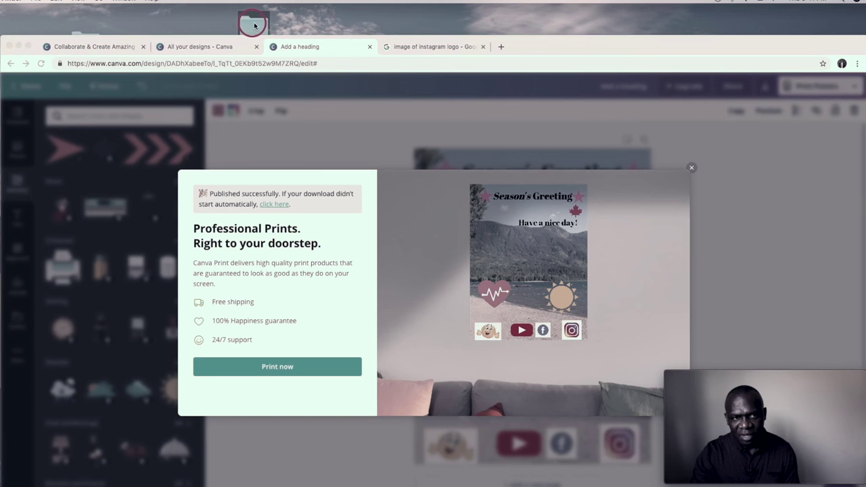
{"action": "double_click", "coordinate": [255, 26]}
{"action": "left_click_drag", "start_coordinate": [487, 87], "coordinate": [653, 97]}
- Open Add a heading.pdf from the Downloads folder and bring the poster forward
{"action": "left_click", "coordinate": [438, 157]}
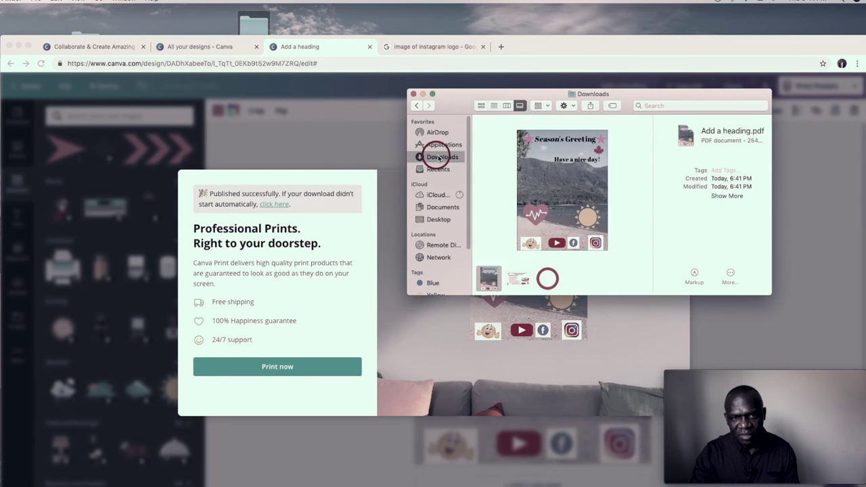
{"action": "left_click", "coordinate": [490, 278]}
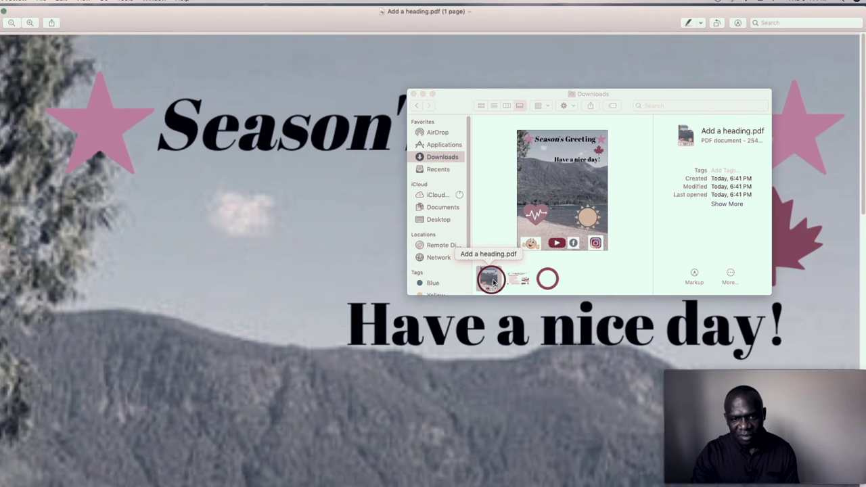
{"action": "left_click", "coordinate": [206, 91]}
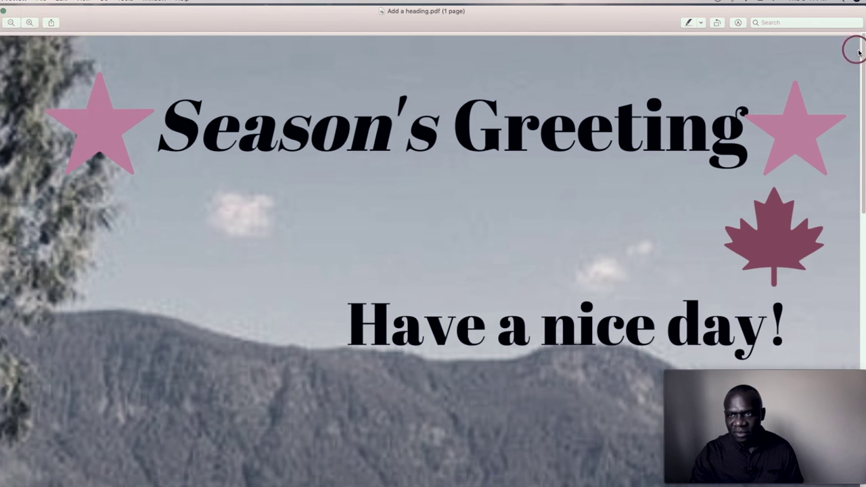
- Narrow the Preview window to fit the whole poster and centre it on screen
{"action": "left_click_drag", "start_coordinate": [860, 190], "coordinate": [276, 81]}
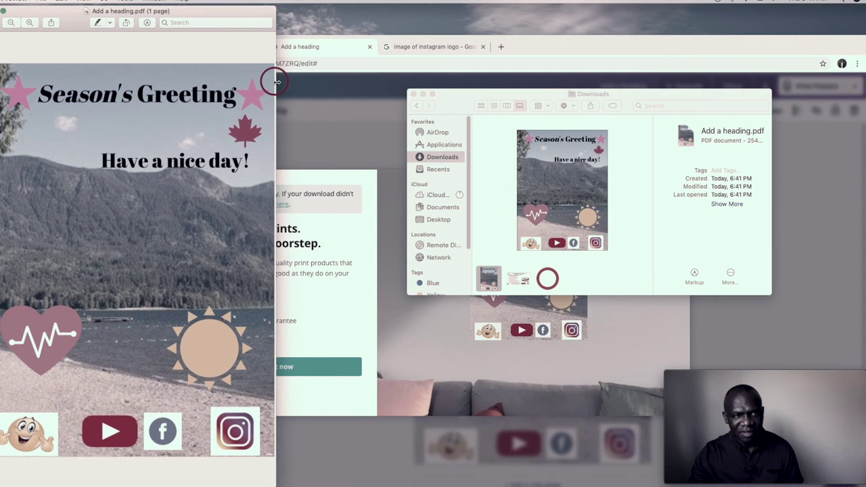
{"action": "left_click_drag", "start_coordinate": [258, 14], "coordinate": [457, 12]}
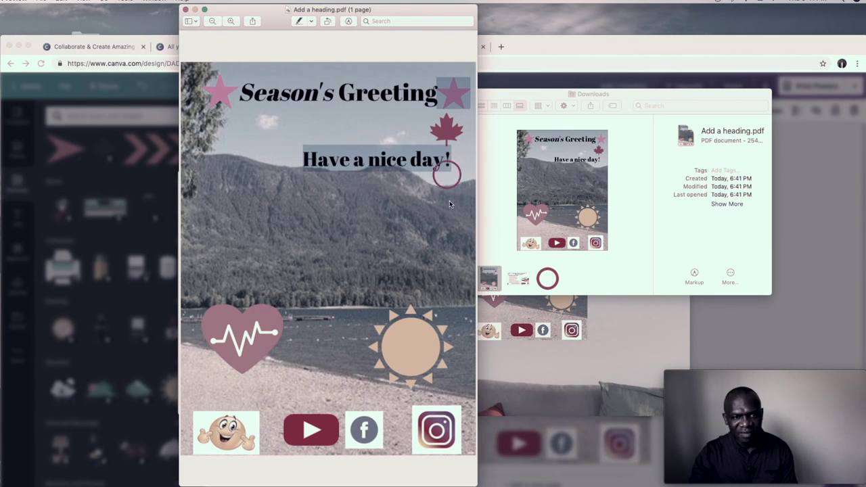
{"action": "left_click", "coordinate": [406, 346]}
- Check the Facebook, YouTube and Instagram icons, emoji and sun in the exported poster
{"action": "left_click", "coordinate": [376, 426]}
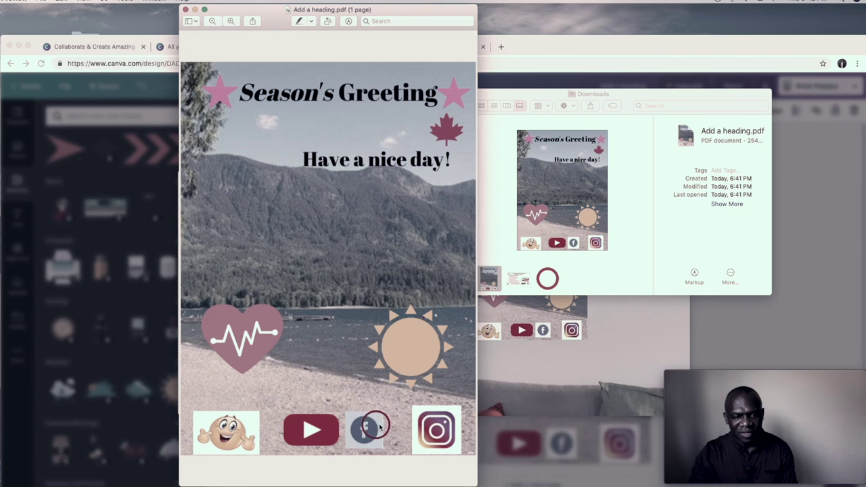
{"action": "left_click", "coordinate": [305, 426]}
{"action": "left_click", "coordinate": [308, 427]}
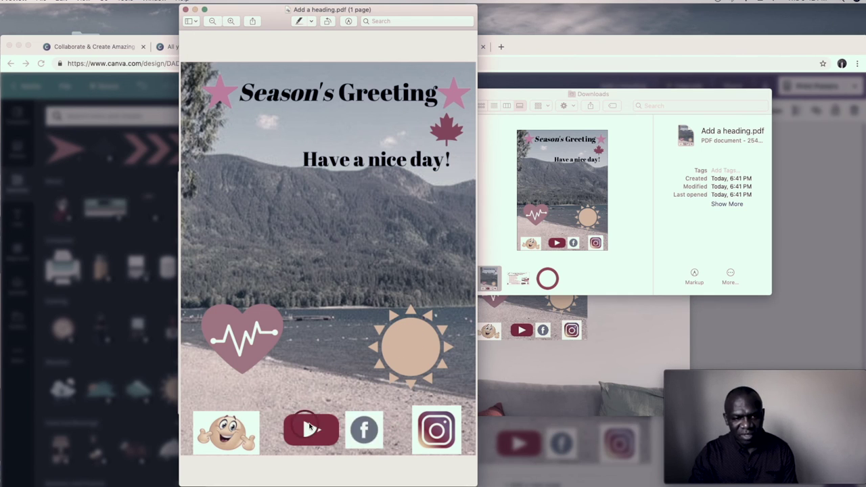
{"action": "left_click", "coordinate": [430, 437]}
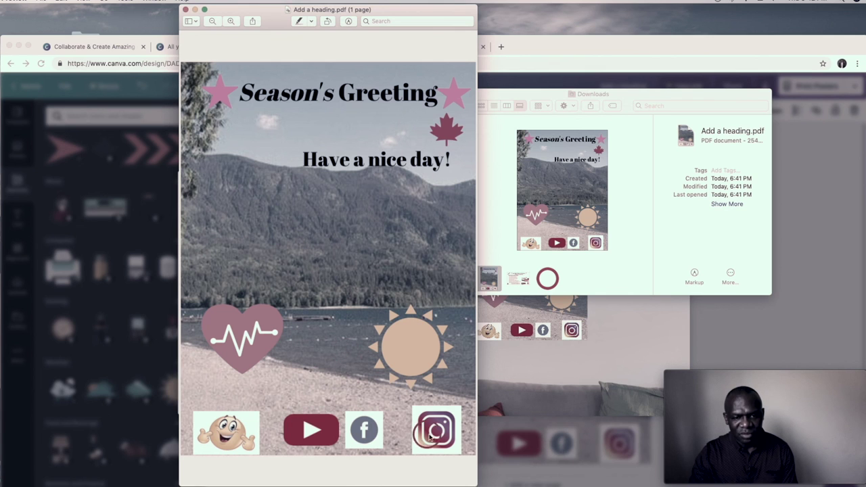
{"action": "left_click", "coordinate": [223, 431]}
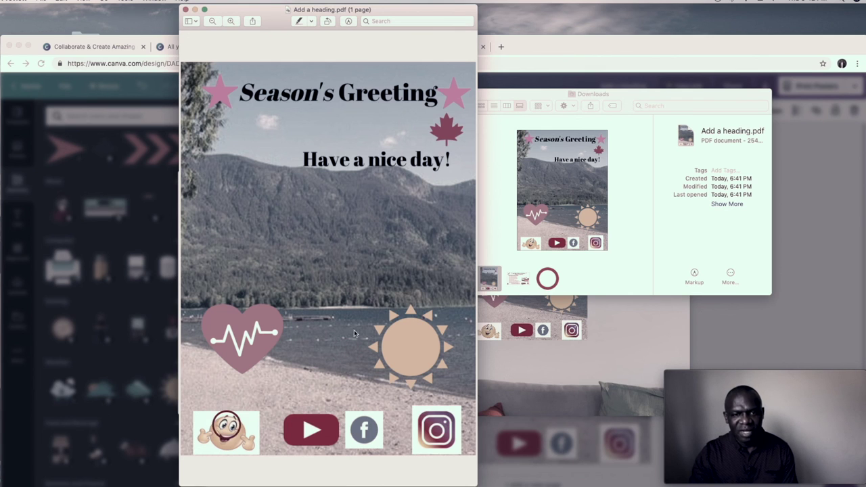
{"action": "left_click", "coordinate": [390, 334]}
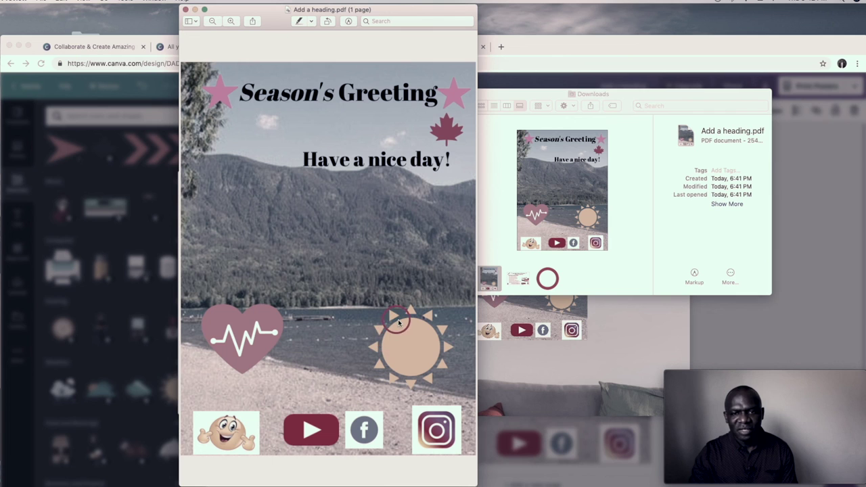
- Nudge the Preview window slightly down and left, then click around the poster
{"action": "left_click_drag", "start_coordinate": [386, 7], "coordinate": [388, 21]}
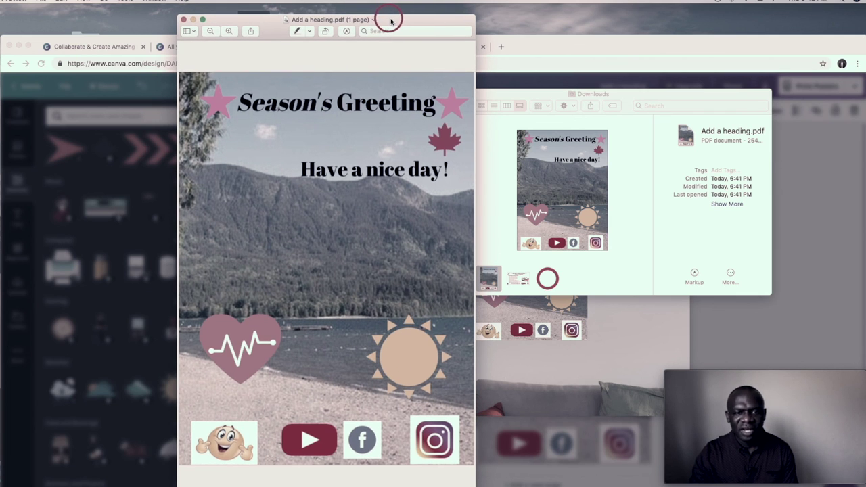
{"action": "double_click", "coordinate": [408, 20]}
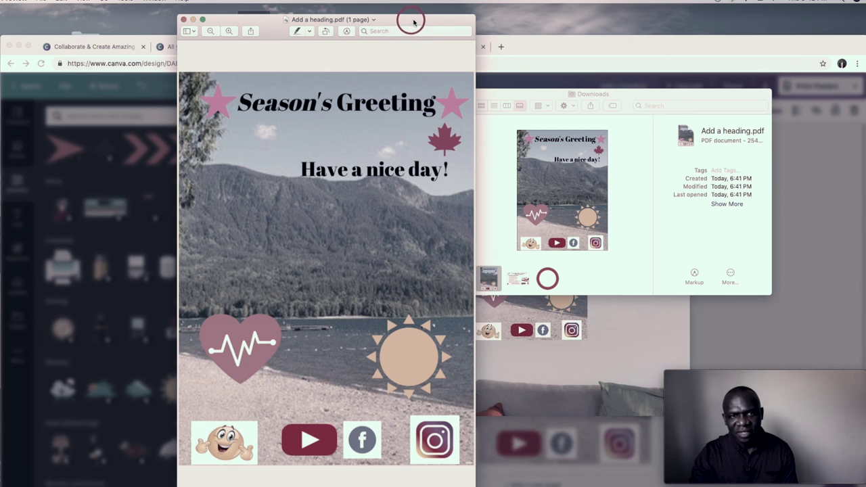
{"action": "left_click", "coordinate": [479, 127]}
{"action": "left_click", "coordinate": [511, 98]}
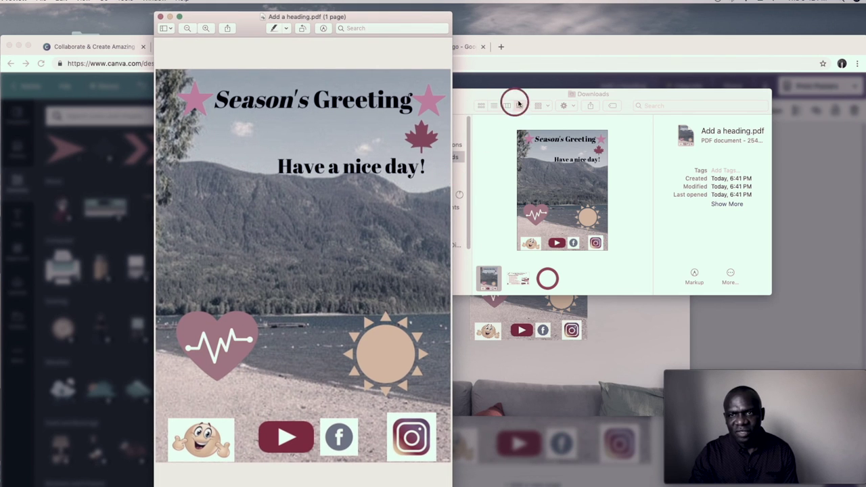
{"action": "left_click", "coordinate": [423, 166]}
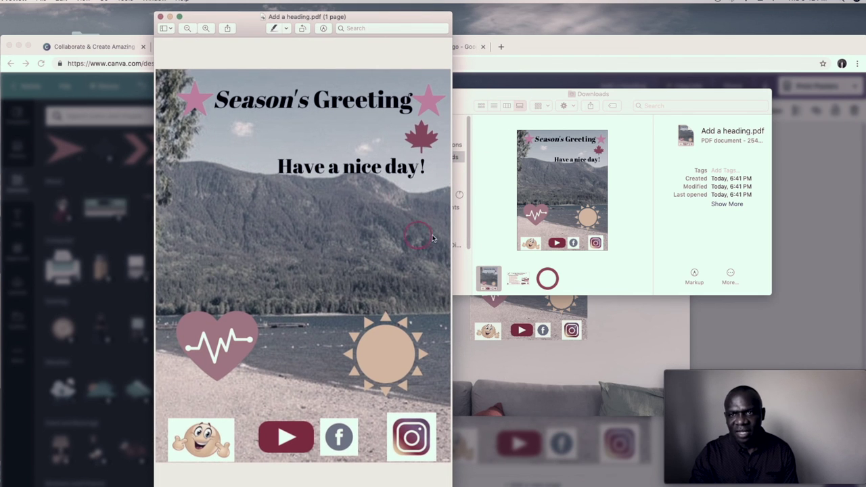